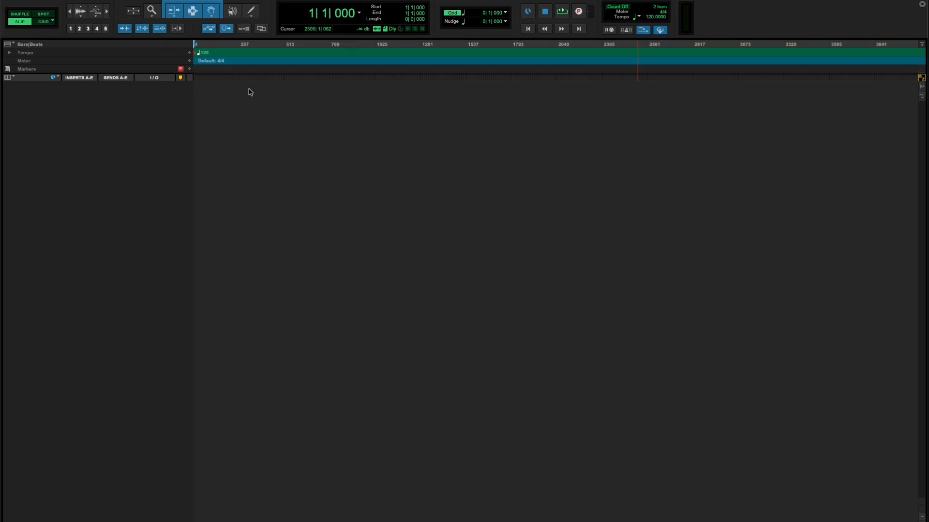
# - Create one new stereo Master Fader track
pyautogui.click(137, 0)
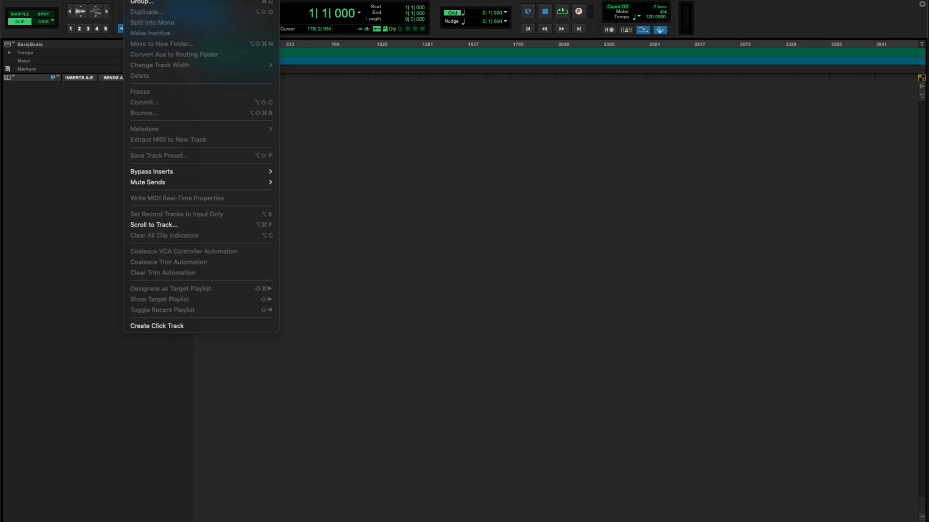
pyautogui.click(155, 0)
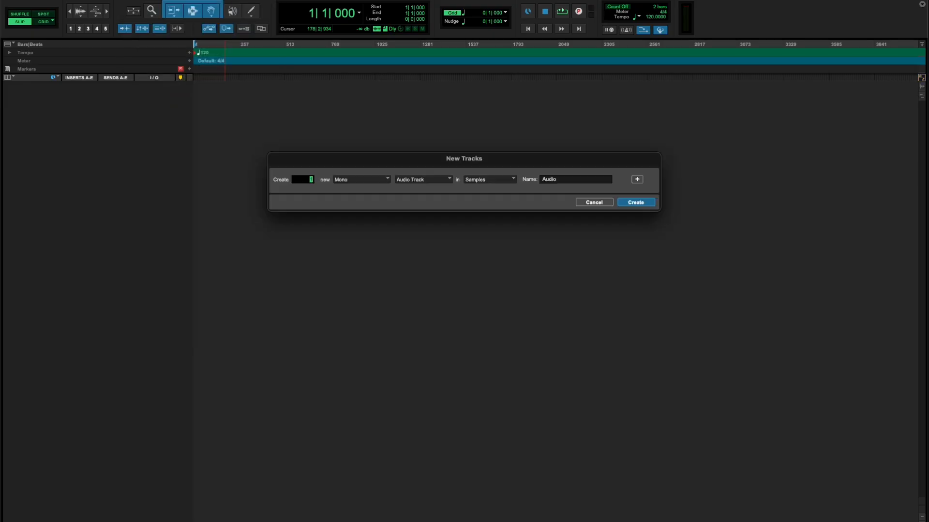
pyautogui.click(379, 181)
pyautogui.click(363, 189)
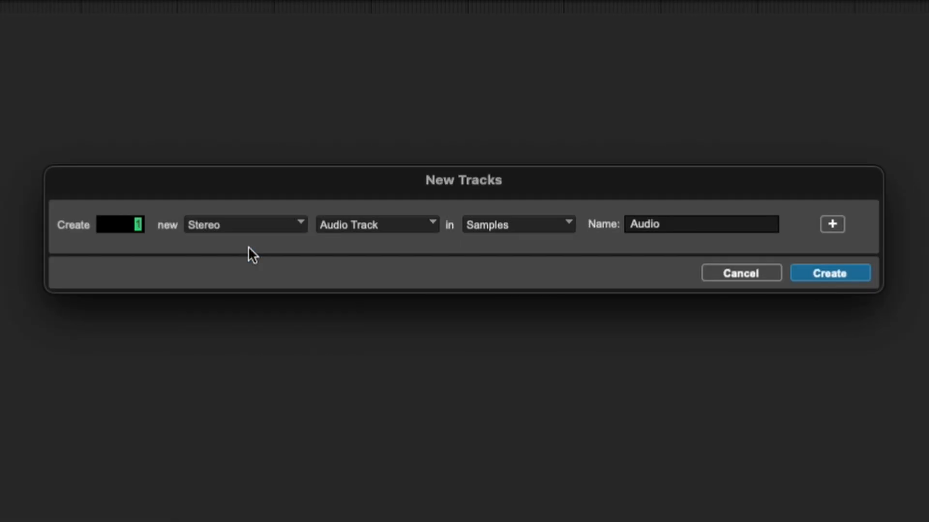
pyautogui.click(388, 224)
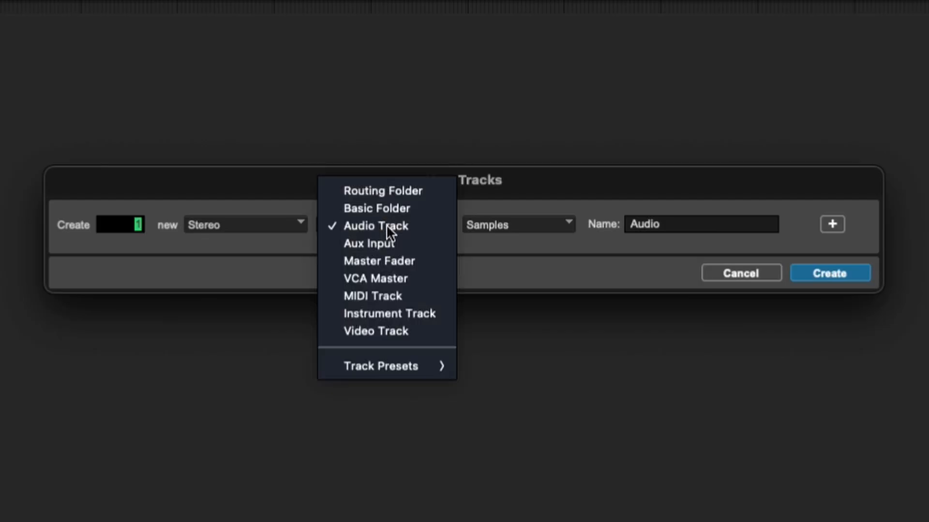
pyautogui.click(391, 262)
pyautogui.click(818, 278)
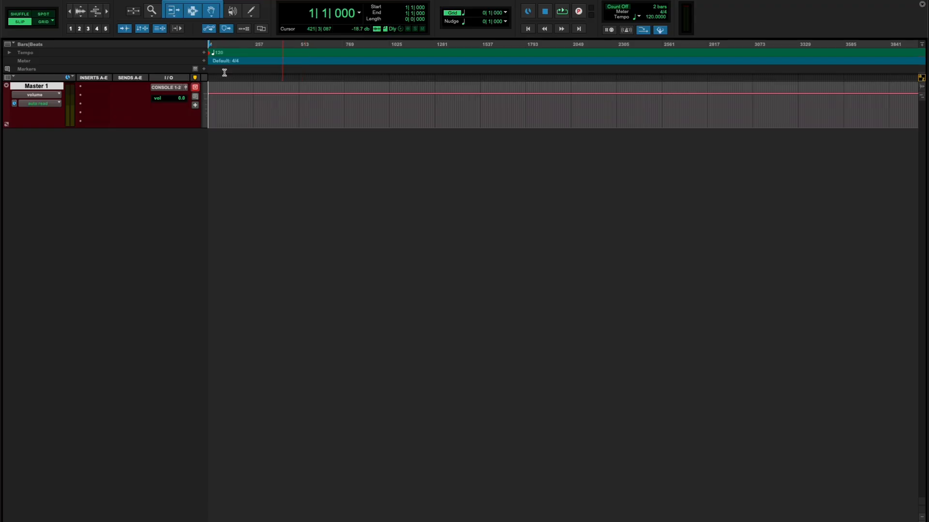
pyautogui.click(68, 0)
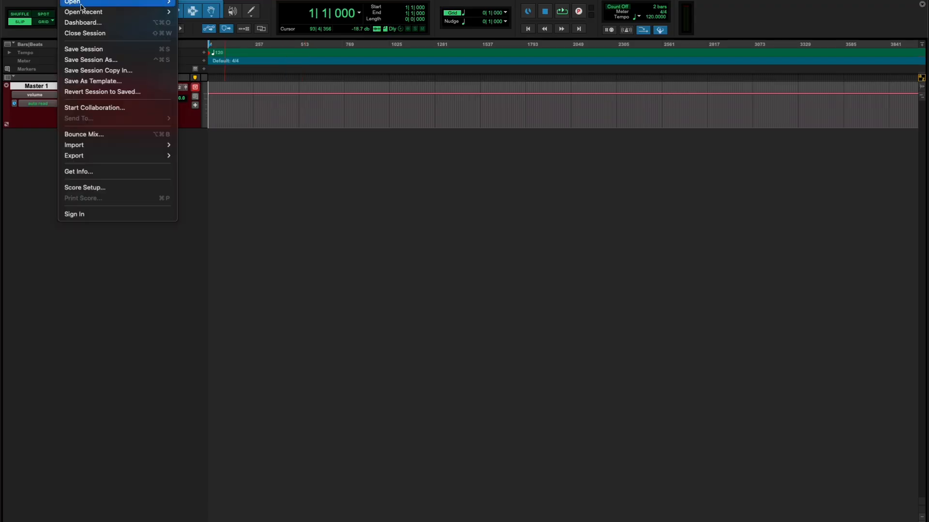
pyautogui.click(110, 61)
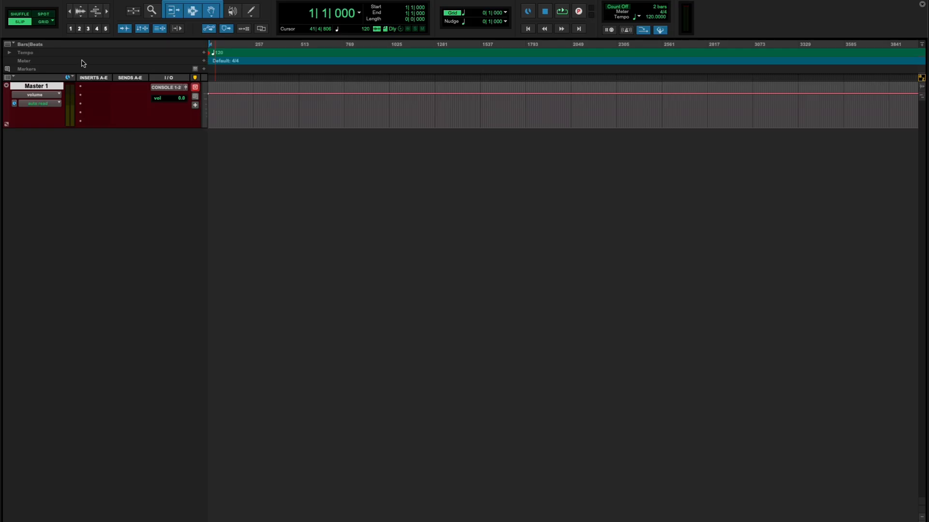
# - Set up one new mono audio track named MIC IN in the new tracks dialog
pyautogui.click(137, 0)
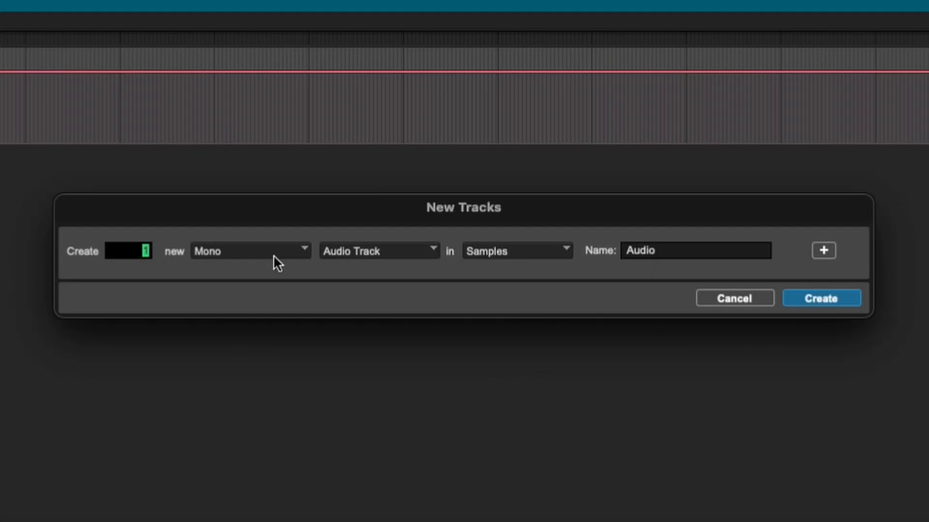
pyautogui.click(367, 249)
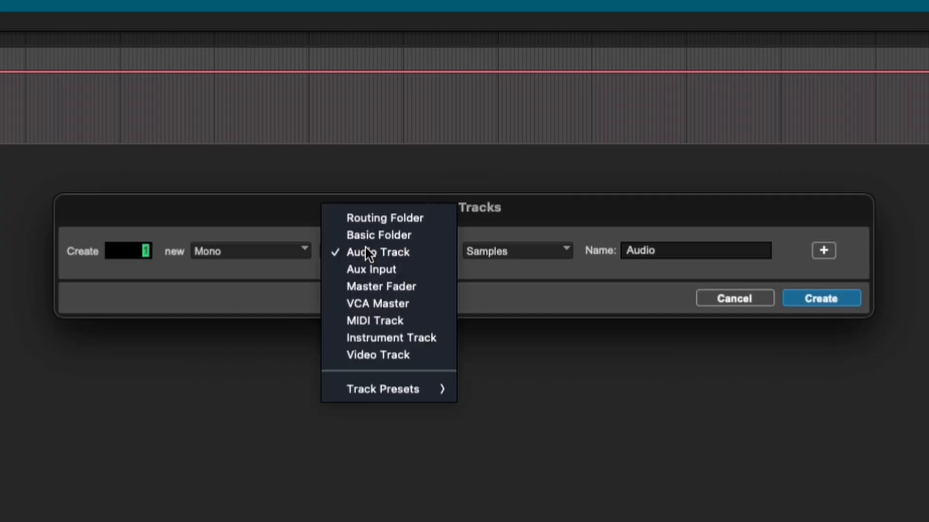
pyautogui.click(551, 230)
pyautogui.click(667, 247)
pyautogui.press('capslock')
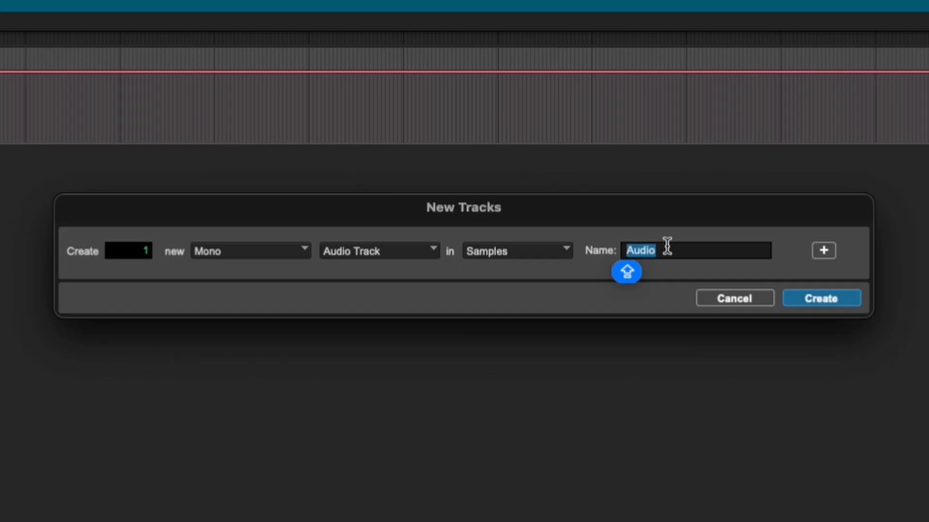
pyautogui.write('MIC ')
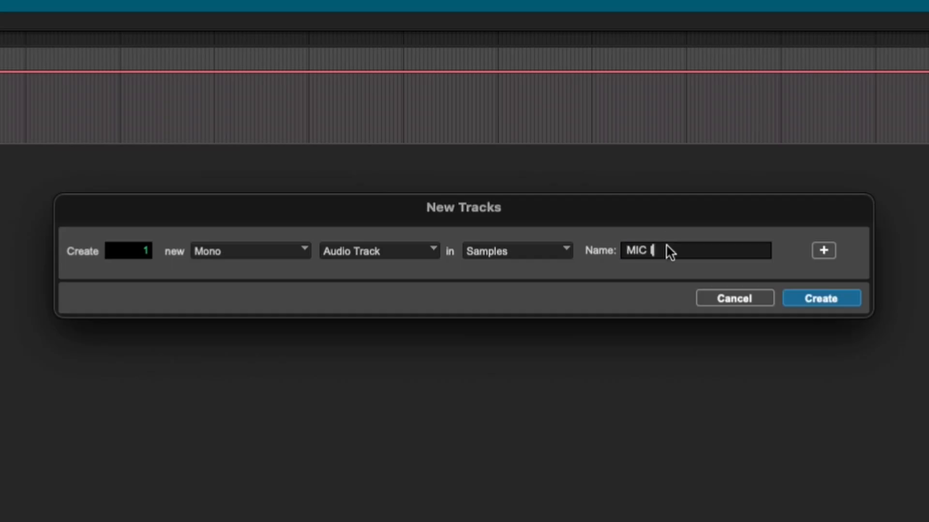
pyautogui.write('IN')
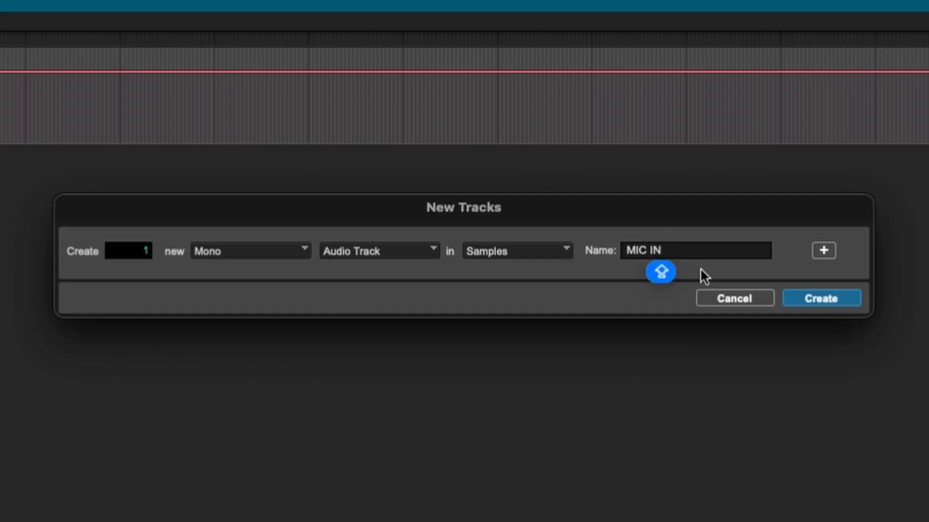
# - Add a second entry for five mono audio tracks named LEAD VOX and create all the tracks
pyautogui.click(823, 250)
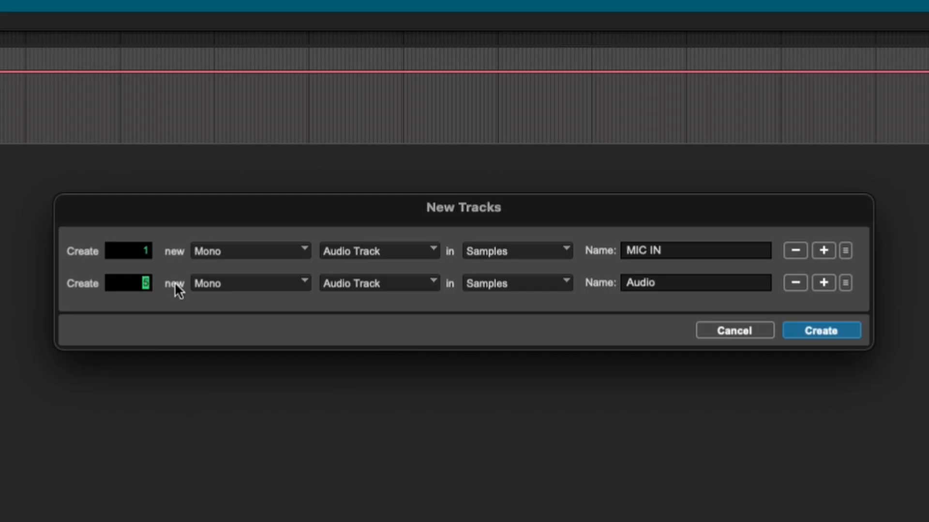
pyautogui.click(658, 282)
pyautogui.press('super+a')
pyautogui.write('LEAD V')
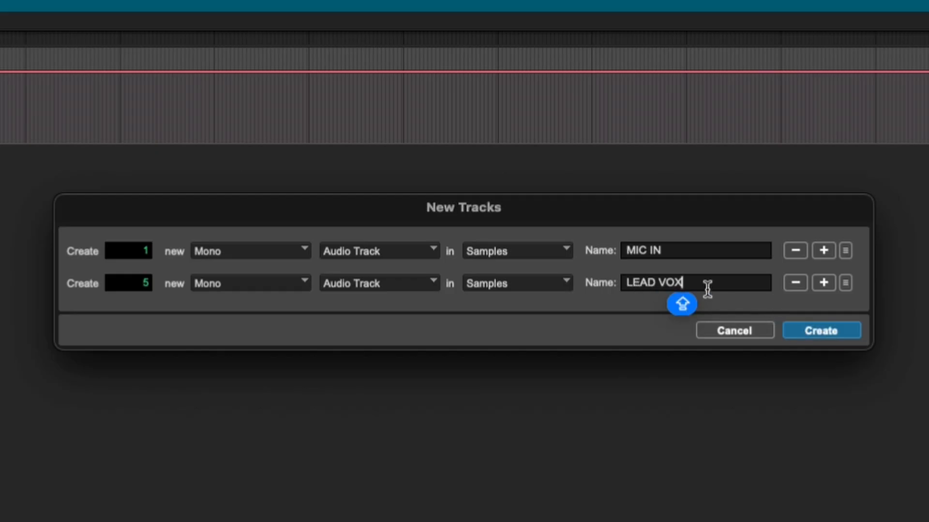
pyautogui.click(819, 328)
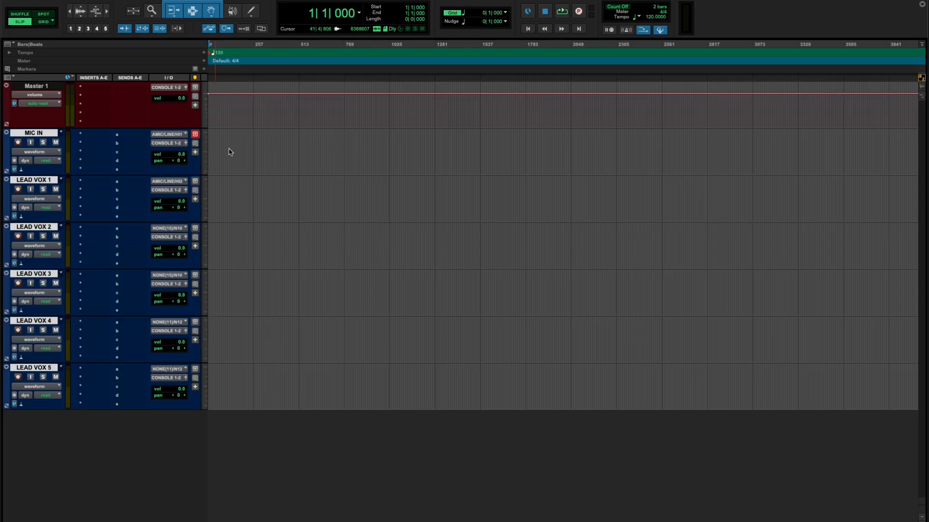
# - Select only the MIC IN track and colour it red with the Color Palette
pyautogui.keyDown('alt'); pyautogui.click(39, 134); pyautogui.keyUp('alt')
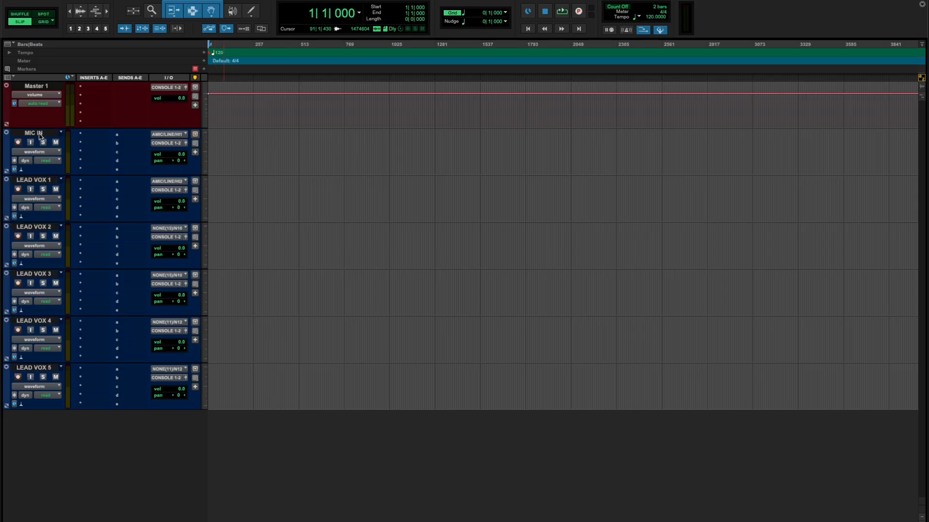
pyautogui.click(37, 132)
pyautogui.doubleClick(4, 149)
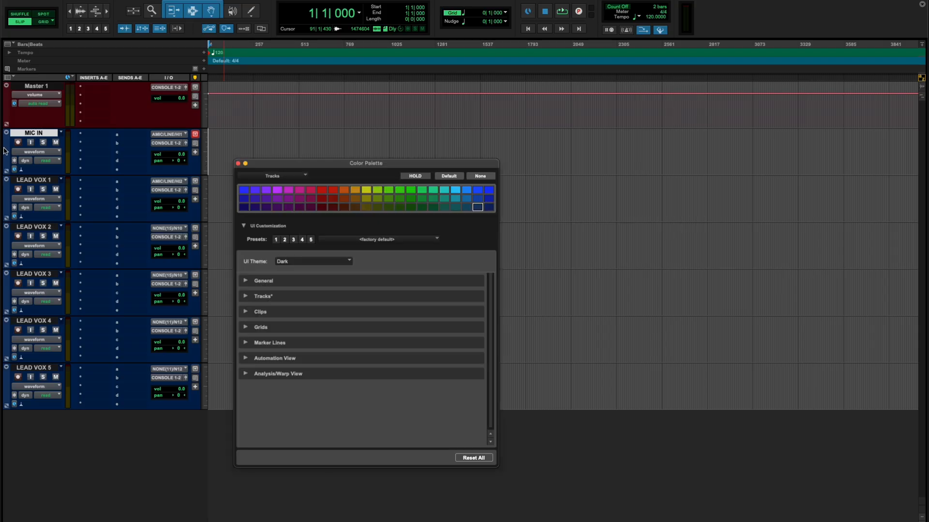
pyautogui.click(308, 198)
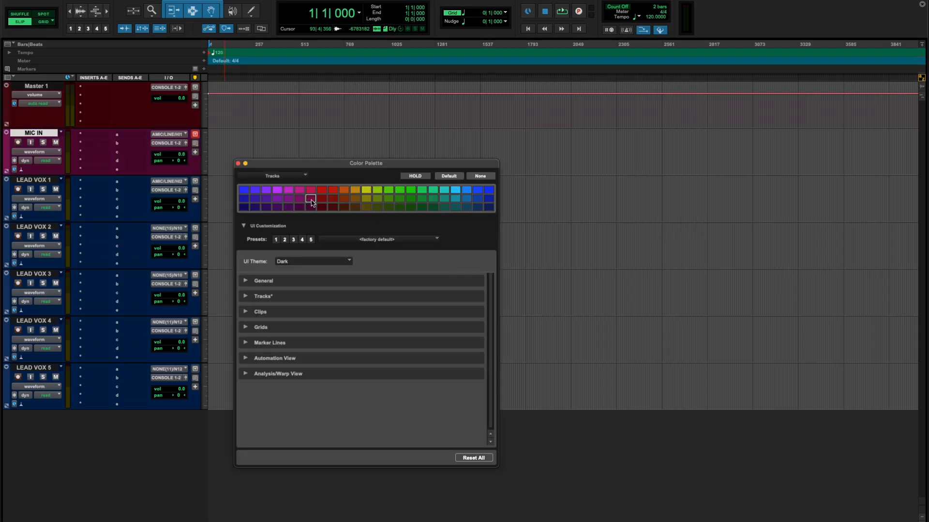
pyautogui.click(321, 190)
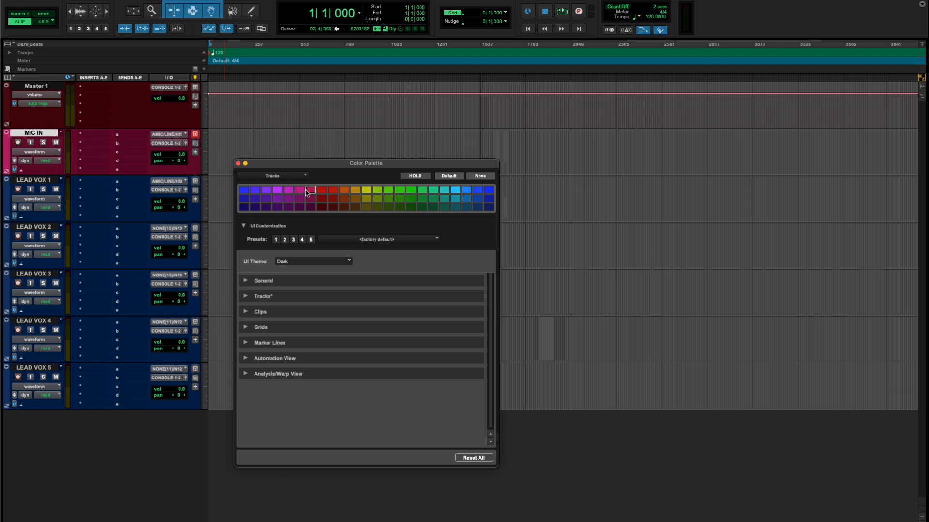
pyautogui.click(238, 164)
# - Set the Master 1 track's height to small and review the MIC IN track's input options
pyautogui.click(205, 119)
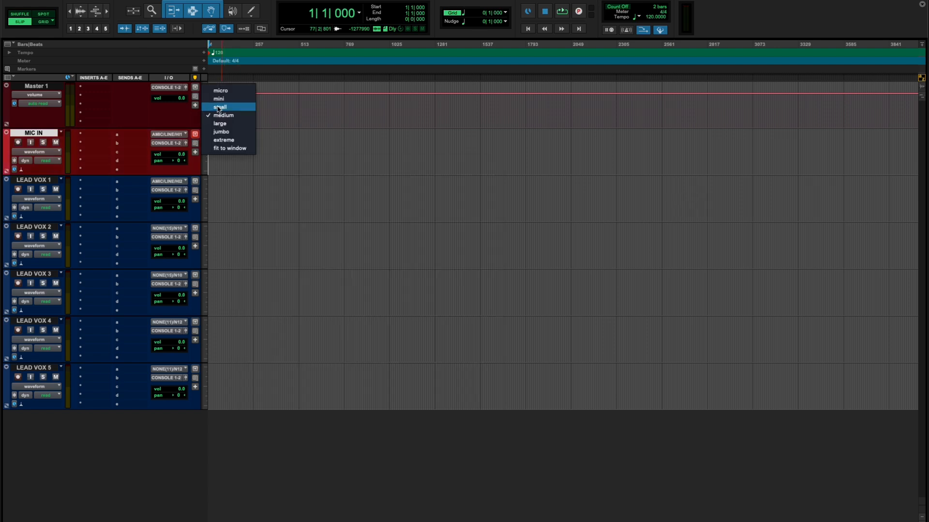
pyautogui.click(218, 109)
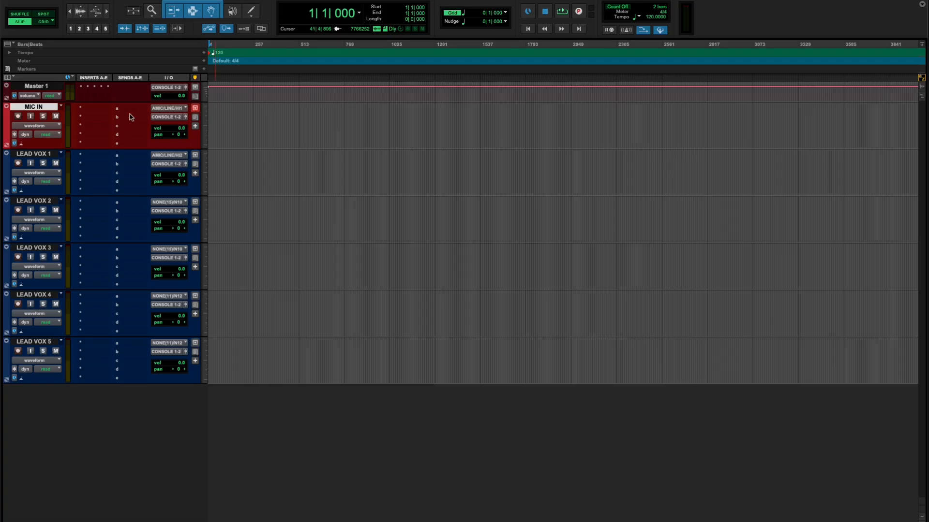
pyautogui.click(170, 108)
pyautogui.click(284, 113)
# - Insert the mono Auto-Tune Pro plug-in in MIC IN's second insert slot, bypass it and close its window
pyautogui.click(91, 118)
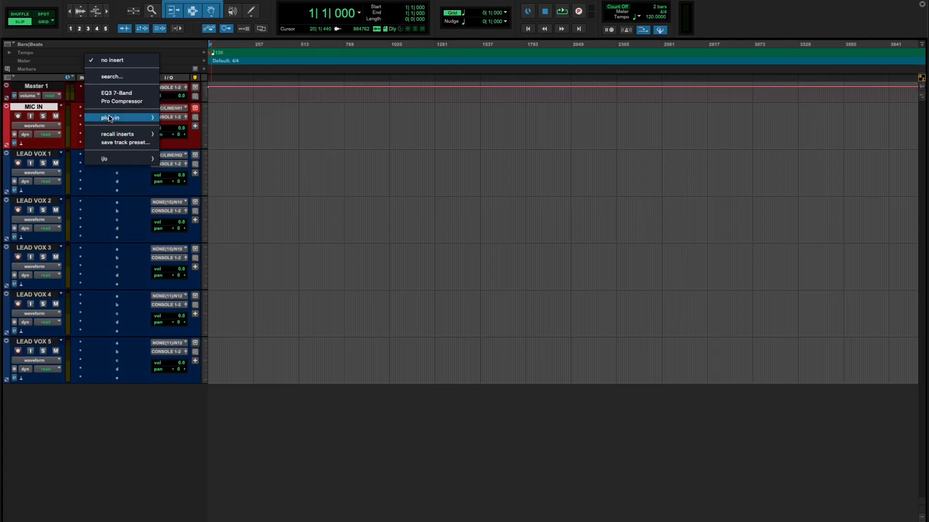
pyautogui.moveTo(110, 118)
pyautogui.moveTo(219, 253)
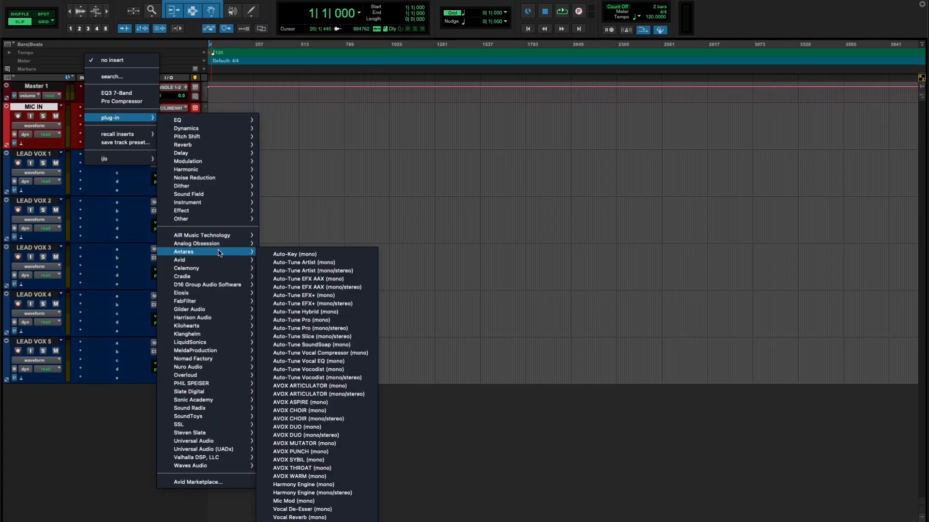
pyautogui.click(322, 321)
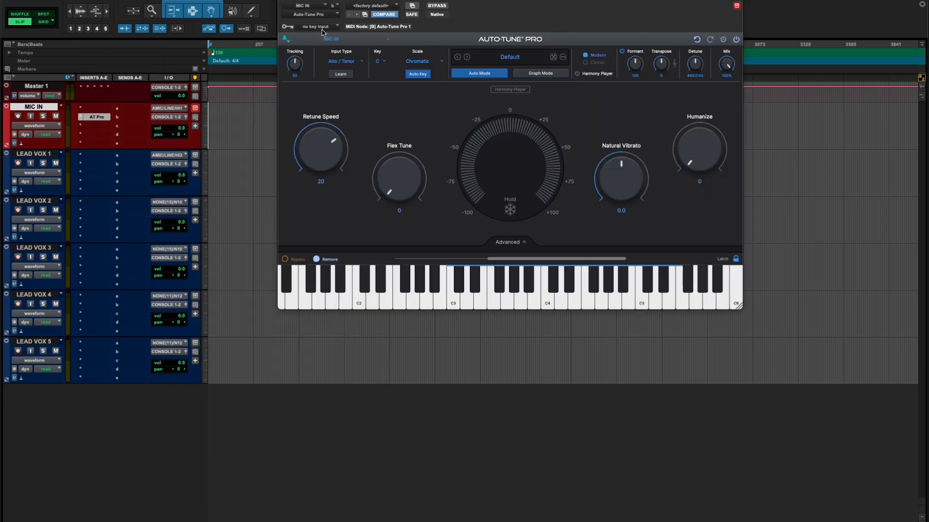
pyautogui.click(433, 5)
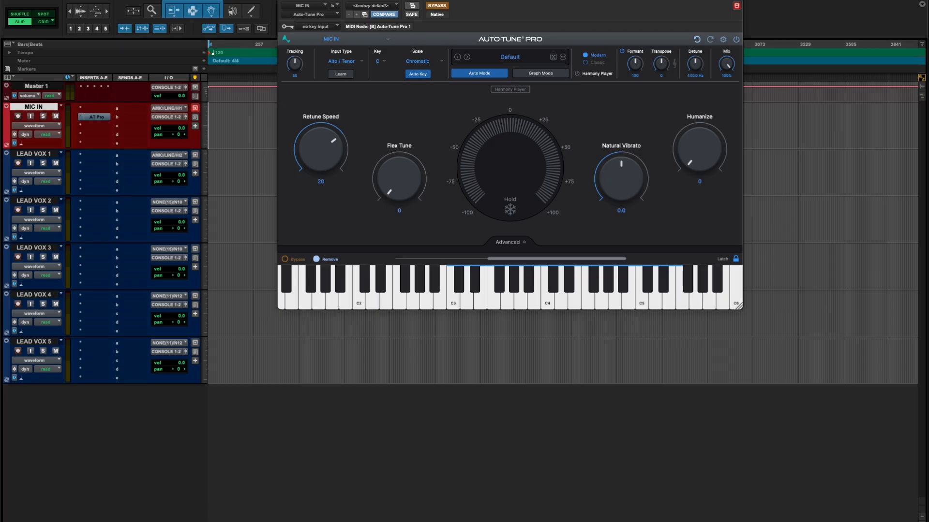
pyautogui.press('super+w')
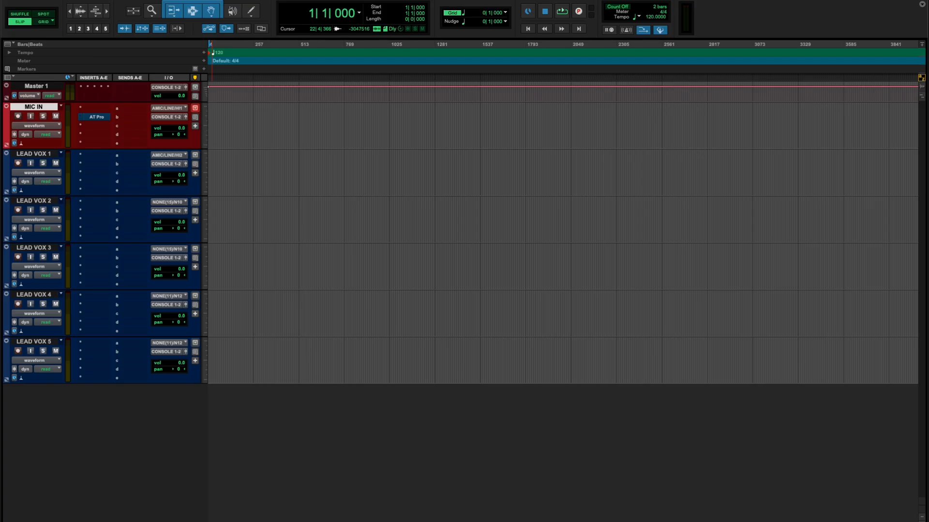
pyautogui.click(138, 0)
pyautogui.click(140, 0)
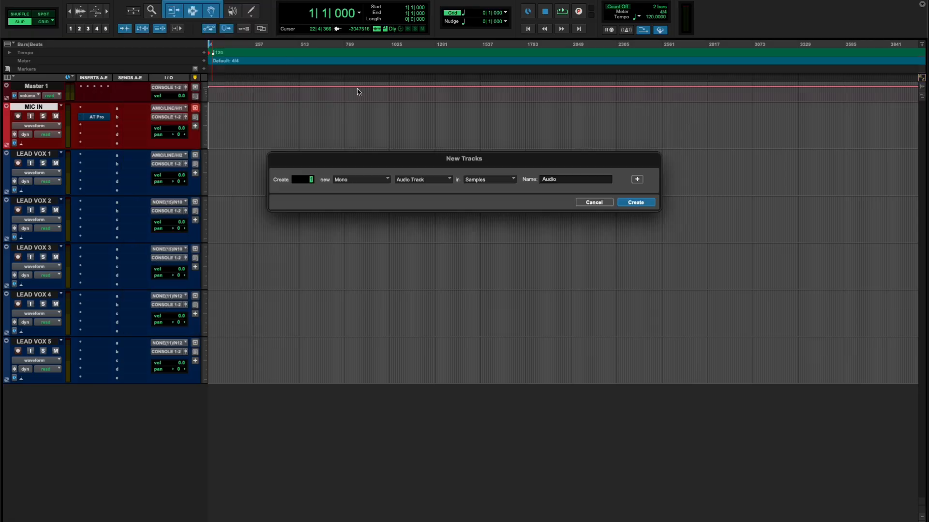
pyautogui.click(422, 183)
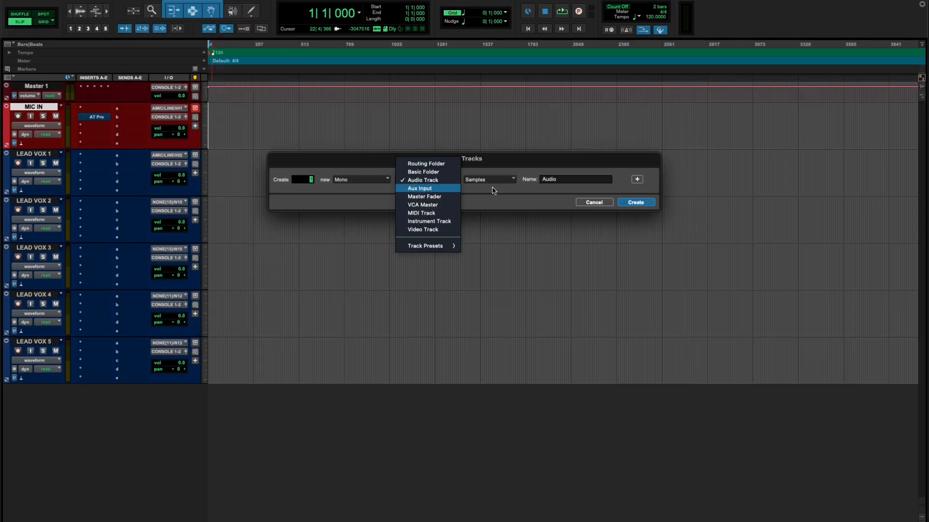
pyautogui.click(583, 202)
pyautogui.click(583, 203)
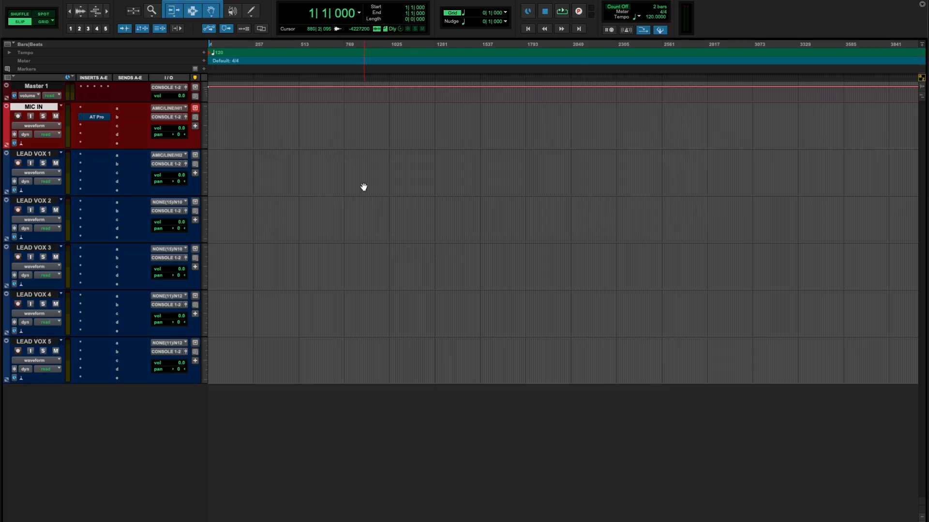
# - Route send a of MIC IN to a new stereo Aux Input track named REVERB, created next to the current track
pyautogui.click(126, 109)
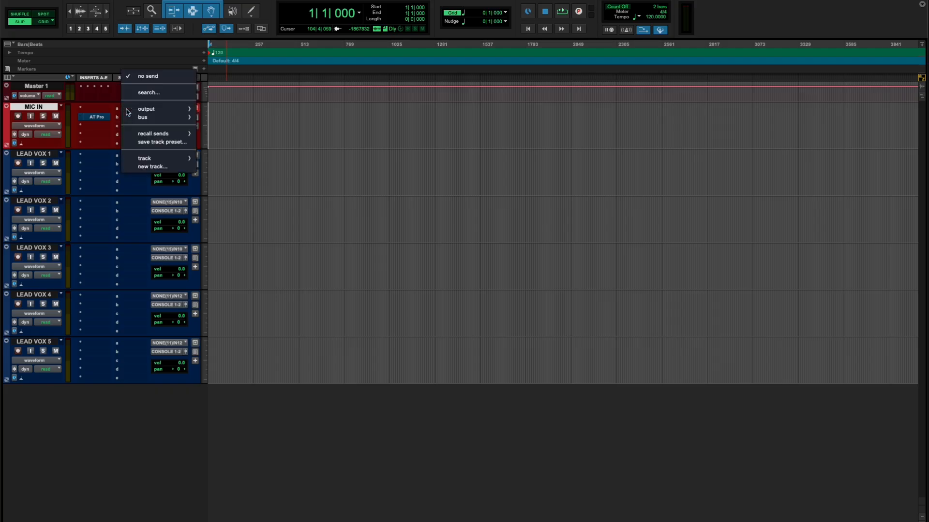
pyautogui.click(165, 168)
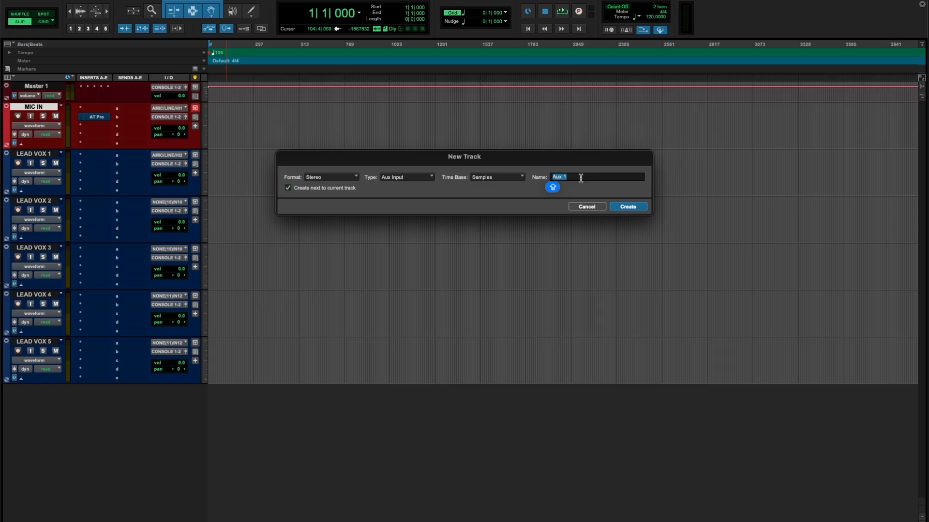
pyautogui.write('REV')
pyautogui.press('BackSpace')
pyautogui.press('BackSpace')
pyautogui.press('BackSpace')
pyautogui.write('REVE')
pyautogui.press('capslock')
pyautogui.click(628, 207)
# - Set the REVERB track's height to medium and close the MIC IN send window
pyautogui.click(205, 165)
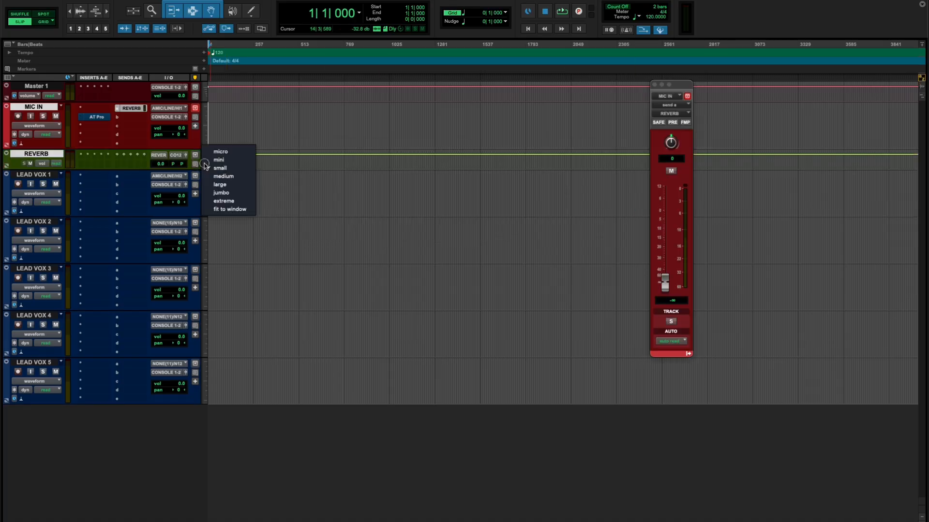
pyautogui.click(220, 176)
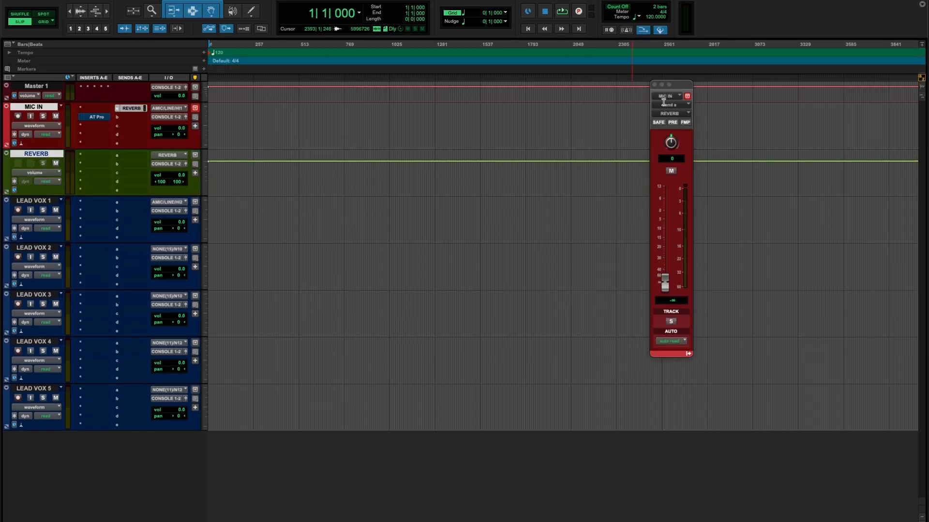
pyautogui.click(654, 85)
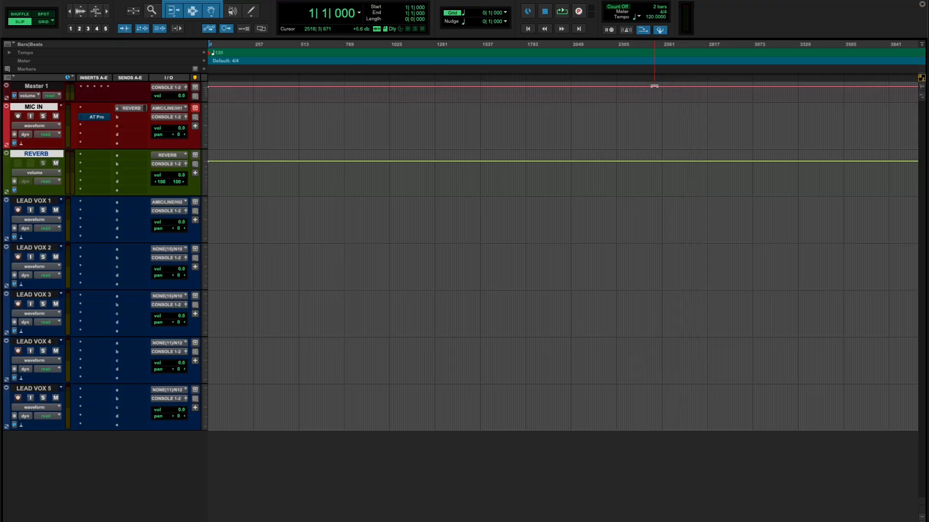
# - Route send b of MIC IN to a new stereo Aux Input track named DELAY and close the send window
pyautogui.click(125, 118)
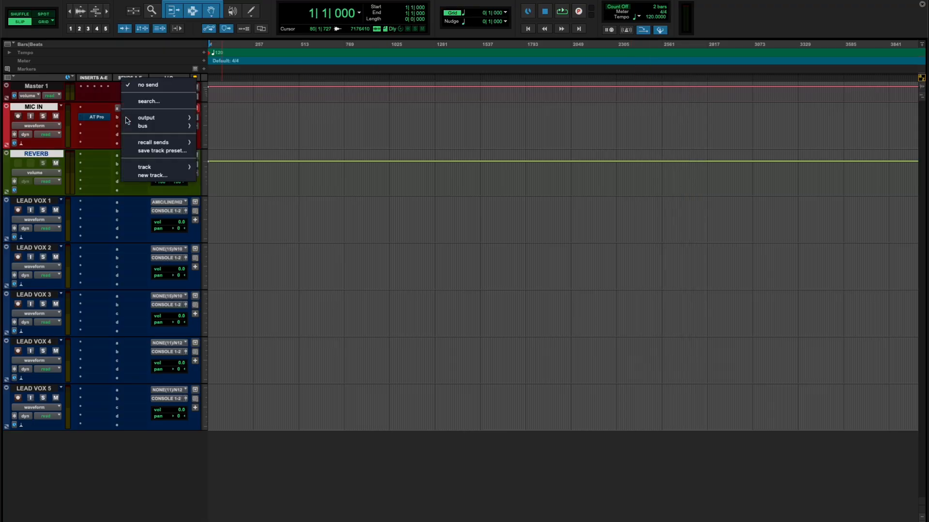
pyautogui.click(145, 176)
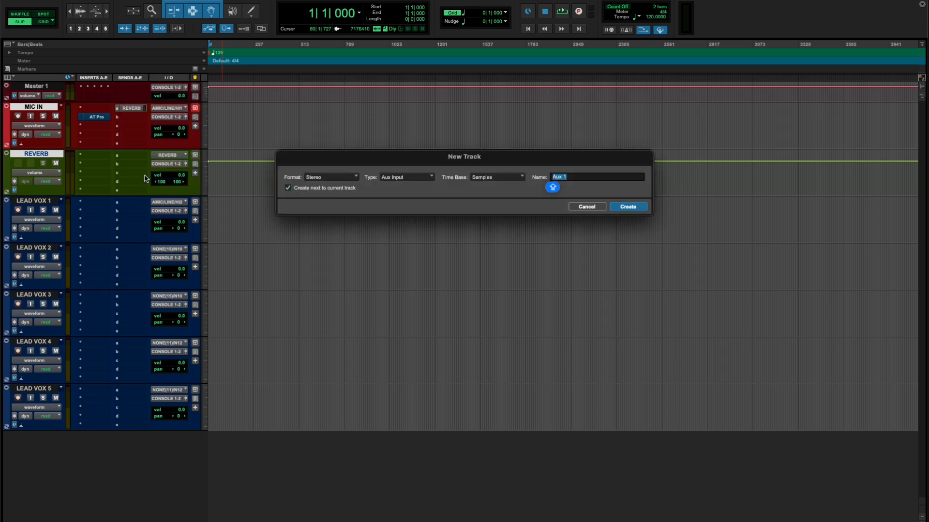
pyautogui.write('DELAY')
pyautogui.press('capslock')
pyautogui.press('Return')
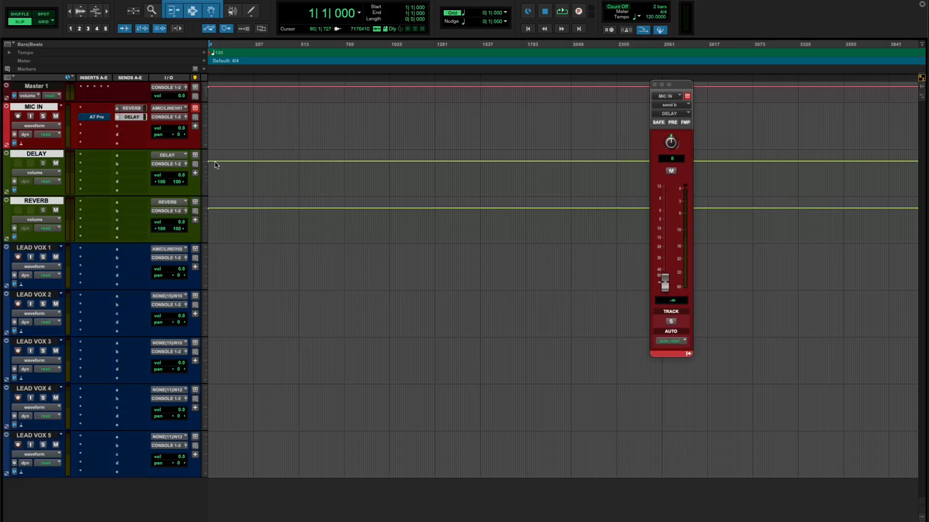
pyautogui.click(654, 85)
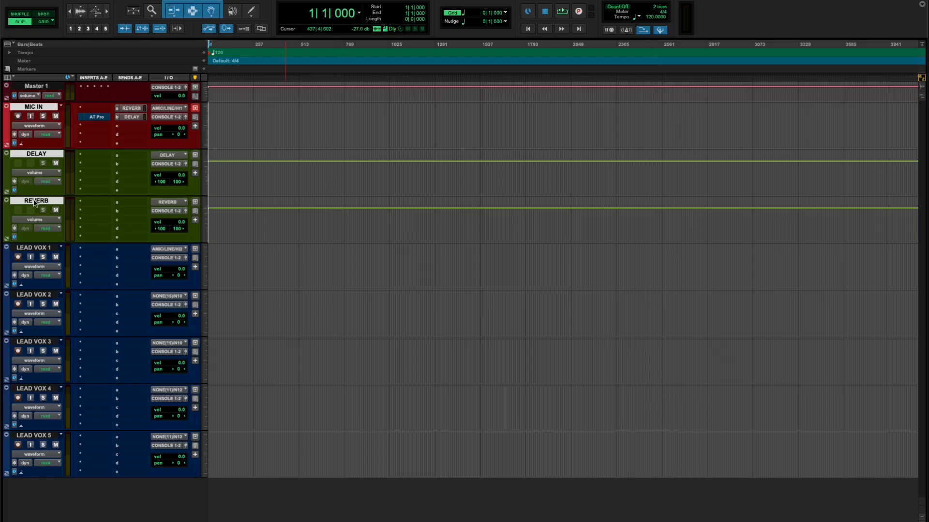
# - Move the REVERB track above DELAY, insert the stereo D-Verb plug-in in its first insert slot and close the plug-in window
pyautogui.moveTo(35, 202); pyautogui.dragTo(34, 165)
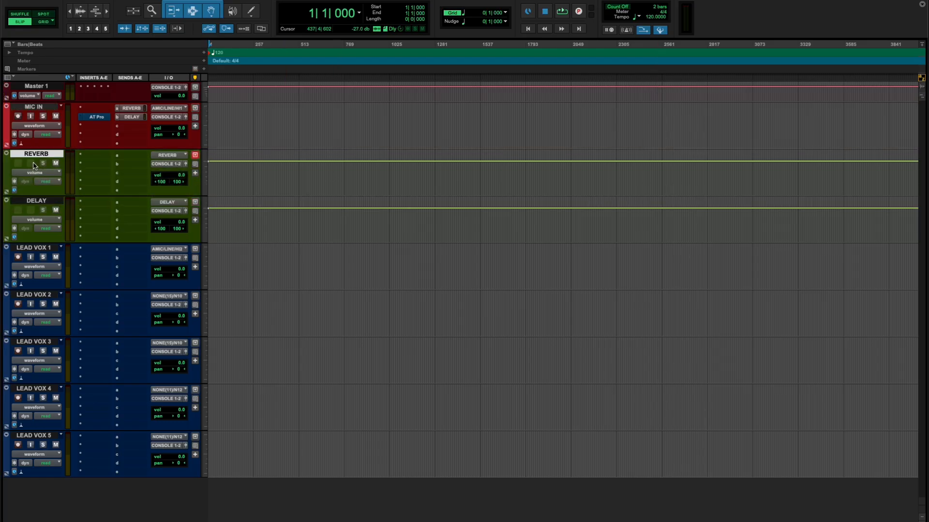
pyautogui.click(90, 159)
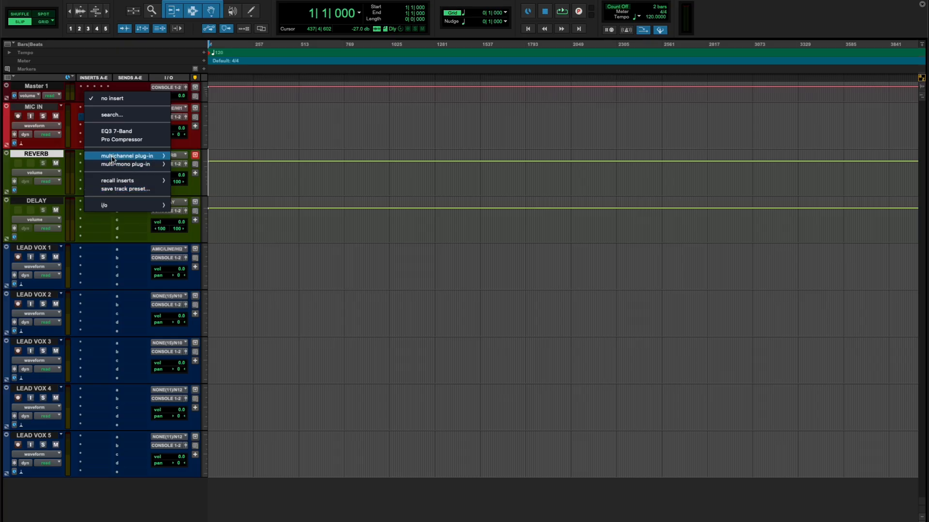
pyautogui.moveTo(115, 159)
pyautogui.moveTo(241, 183)
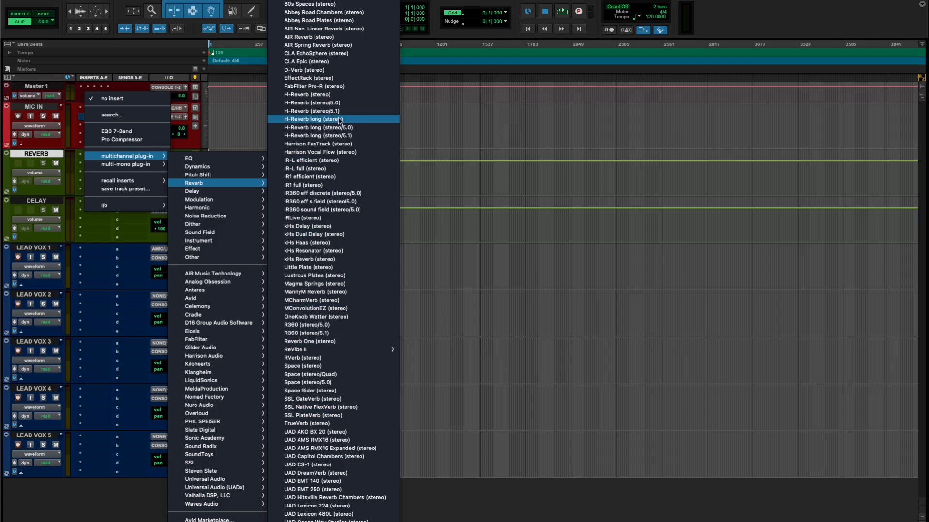
pyautogui.click(319, 70)
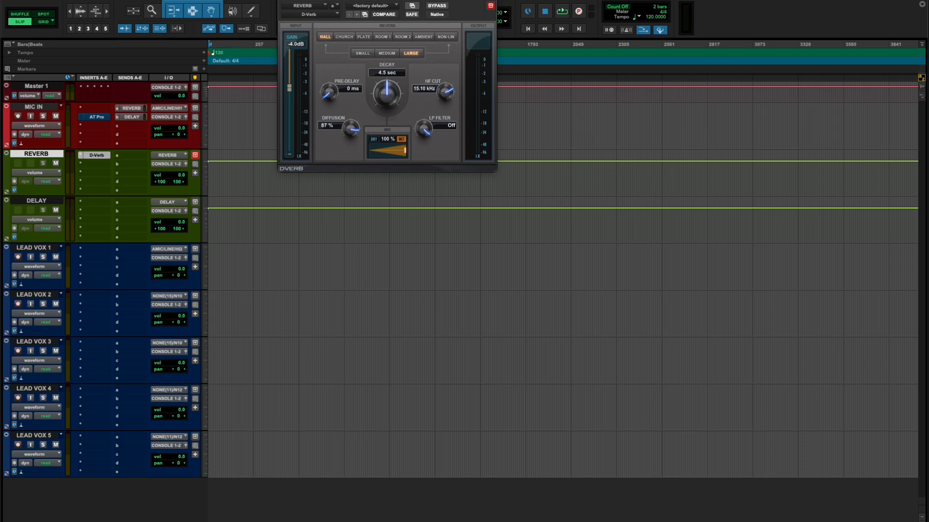
pyautogui.click(490, 5)
# - Insert the stereo AIR Multi-Delay plug-in in the DELAY track's first insert slot and close its window
pyautogui.click(95, 205)
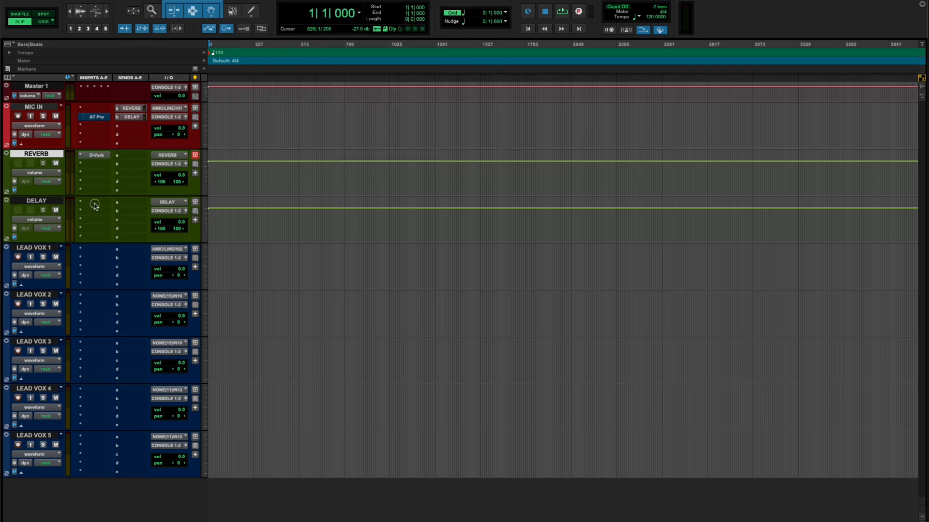
pyautogui.moveTo(145, 202)
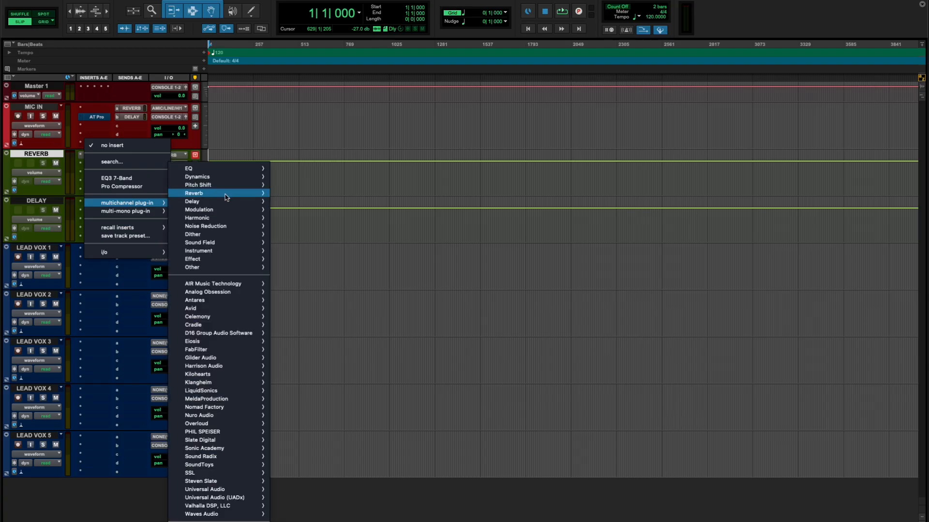
pyautogui.moveTo(223, 203)
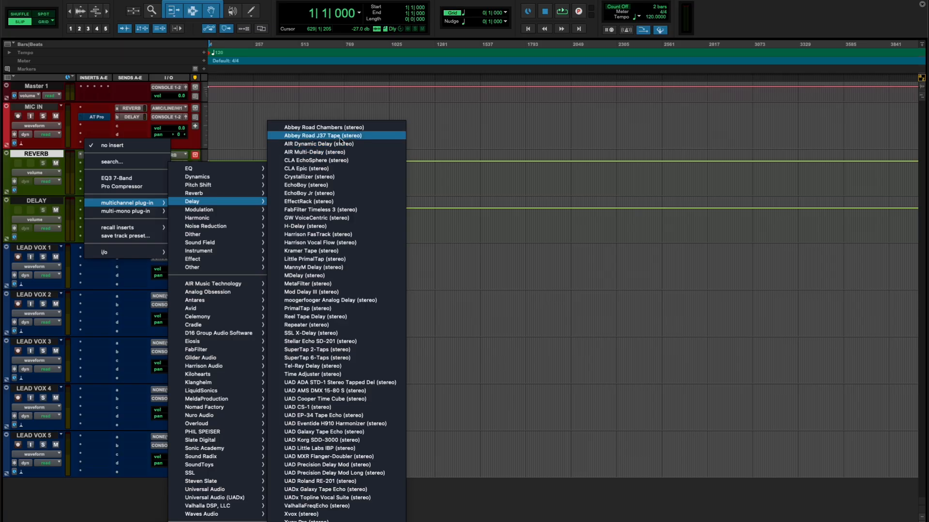
pyautogui.click(340, 153)
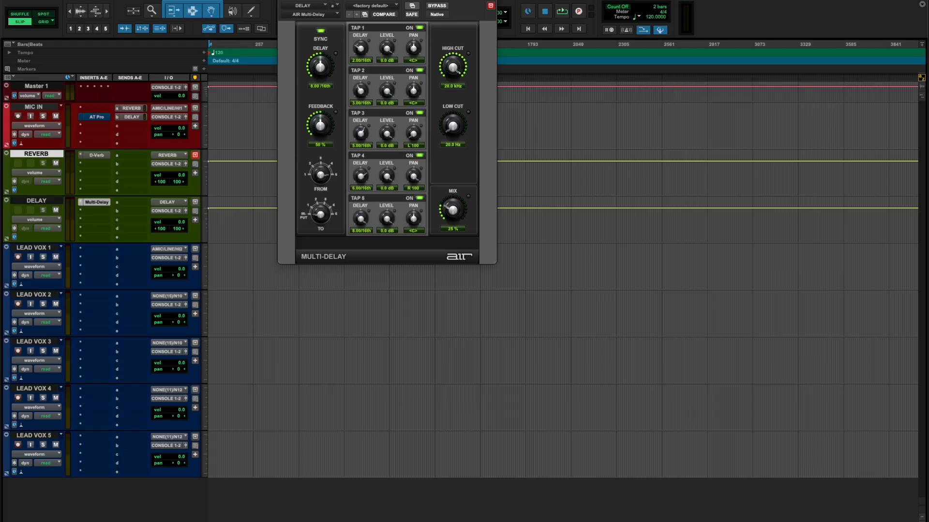
pyautogui.press('super+w')
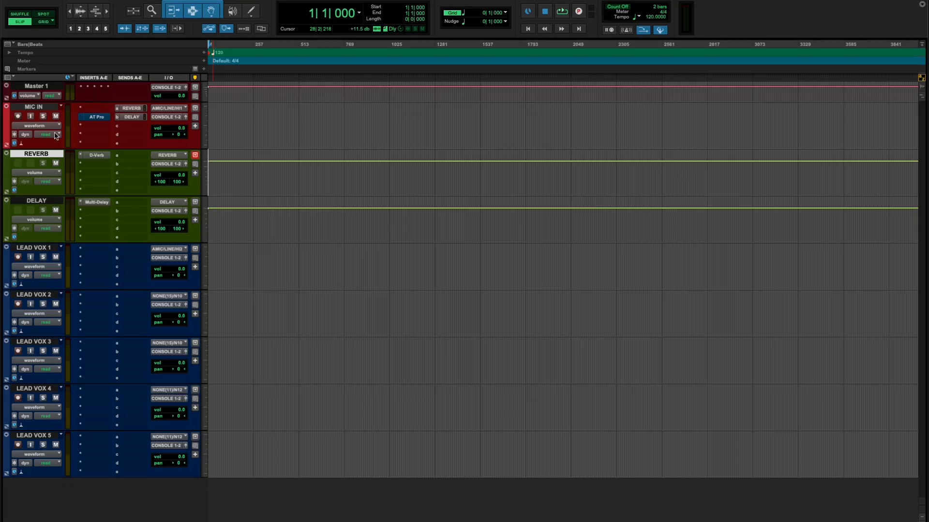
# - Assign send d of MIC IN to the REVERB (Stereo) bus, remove that send again and close its window
pyautogui.click(43, 107)
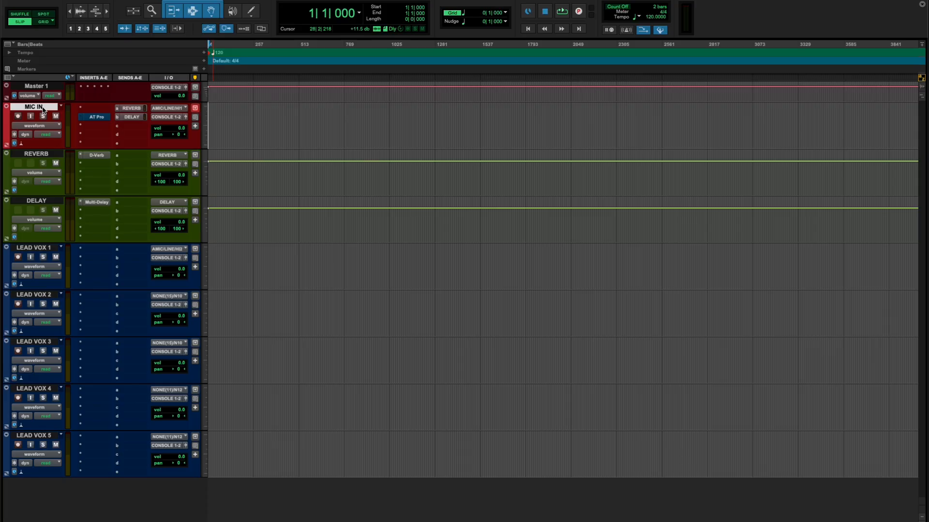
pyautogui.click(130, 139)
pyautogui.moveTo(145, 141)
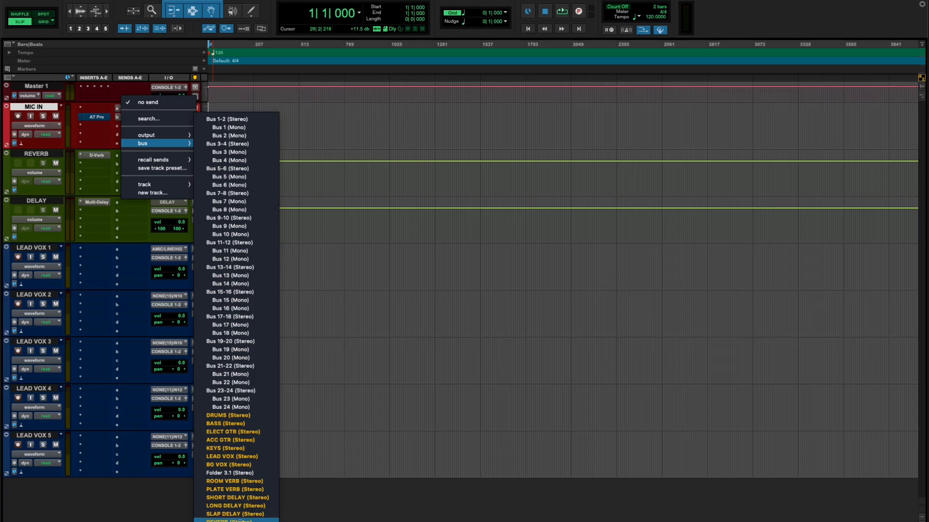
pyautogui.click(237, 520)
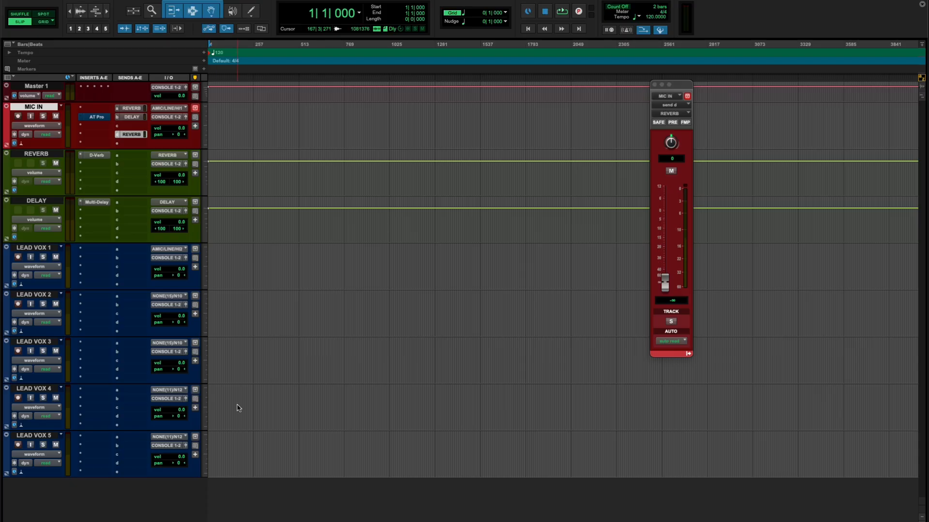
pyautogui.click(120, 136)
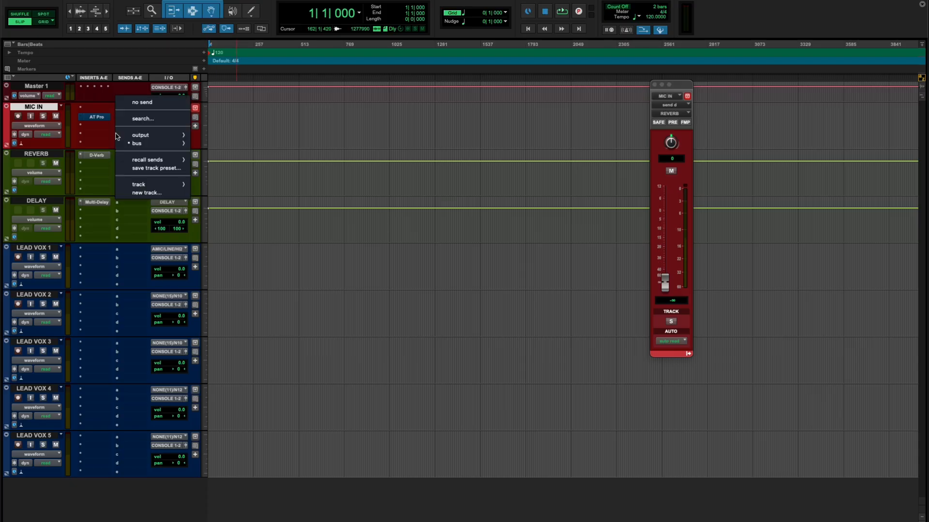
pyautogui.click(146, 102)
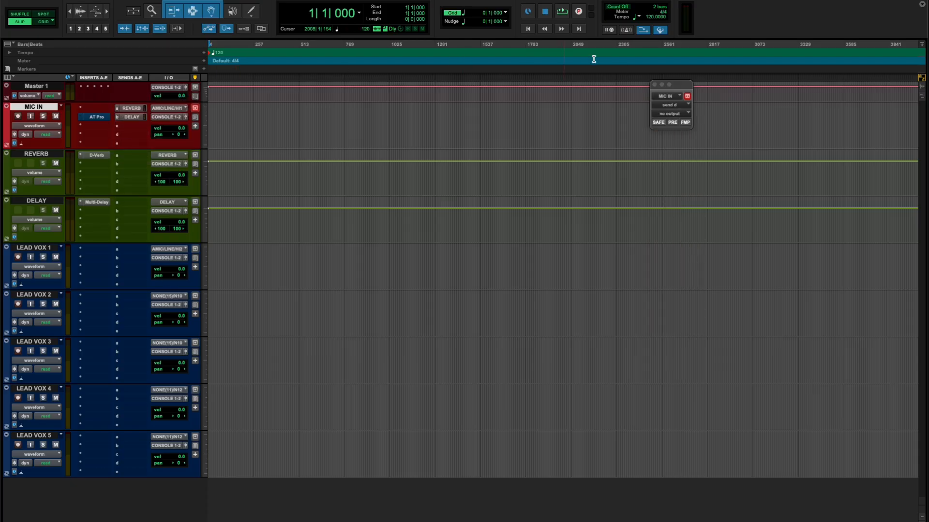
pyautogui.click(655, 84)
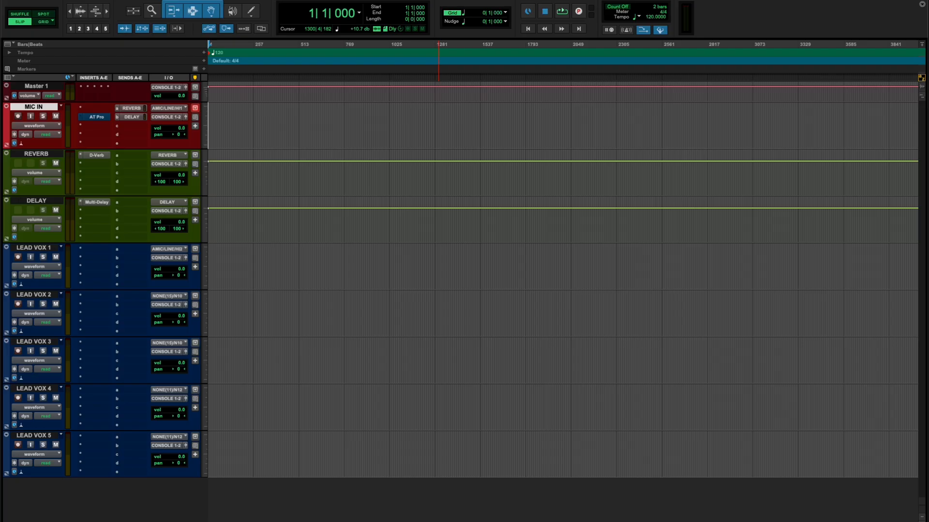
# - Examine the bus paths in the I/O Setup, open the DRUMS bus name for editing and cancel the dialog
pyautogui.click(286, 0)
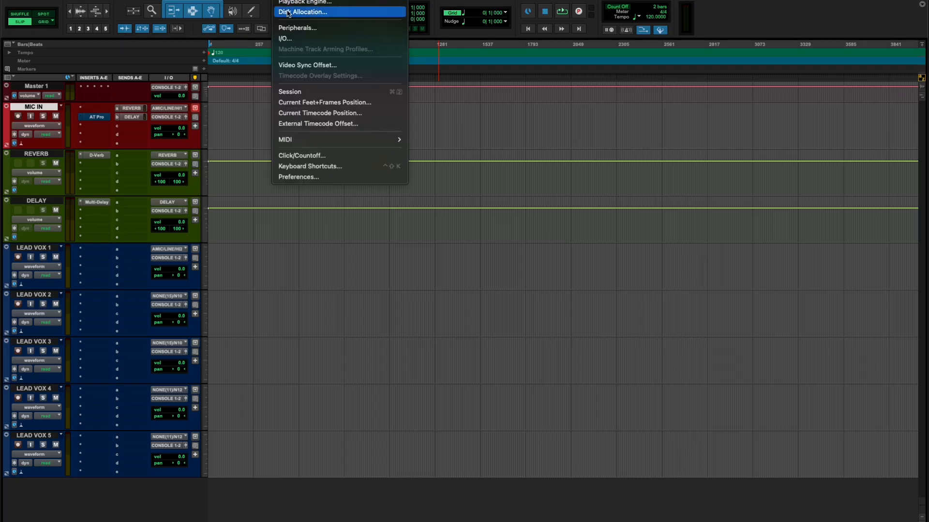
pyautogui.click(285, 38)
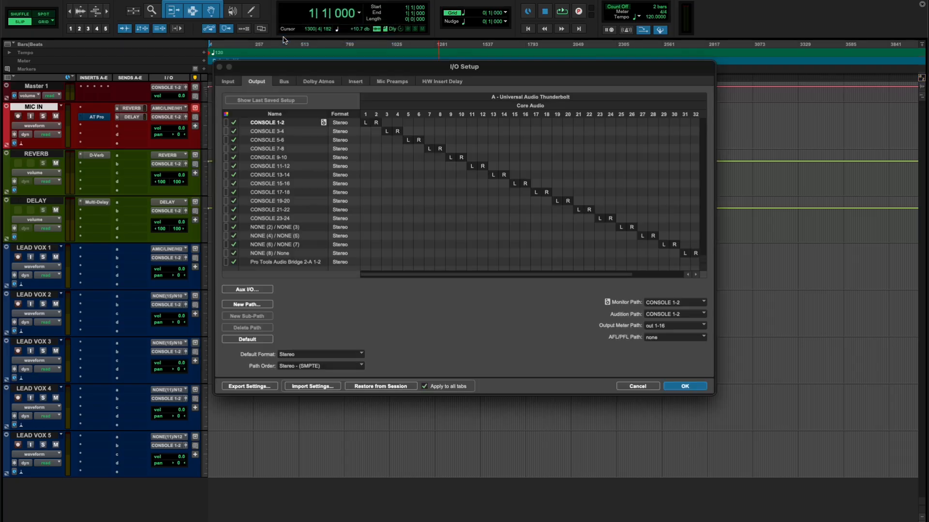
pyautogui.click(285, 81)
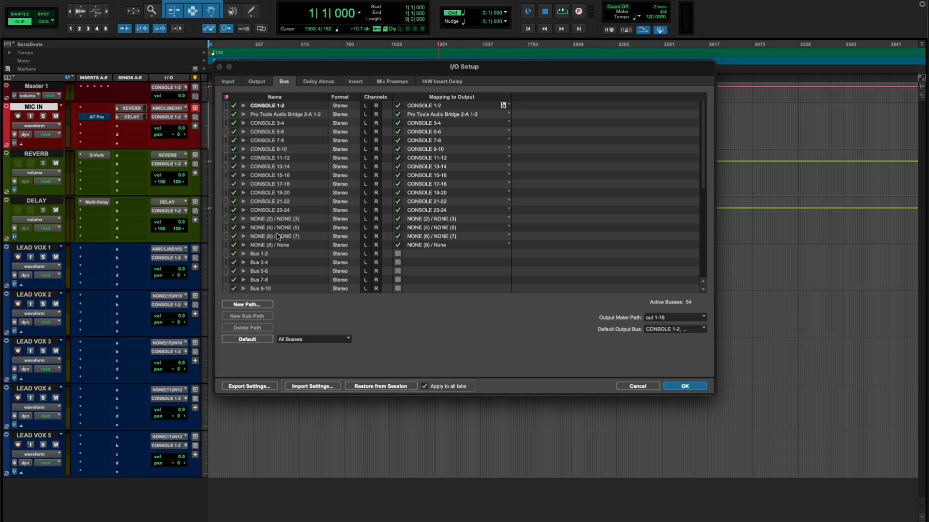
pyautogui.scroll(-5, 278, 237)
pyautogui.scroll(5, 278, 235)
pyautogui.scroll(-3, 271, 227)
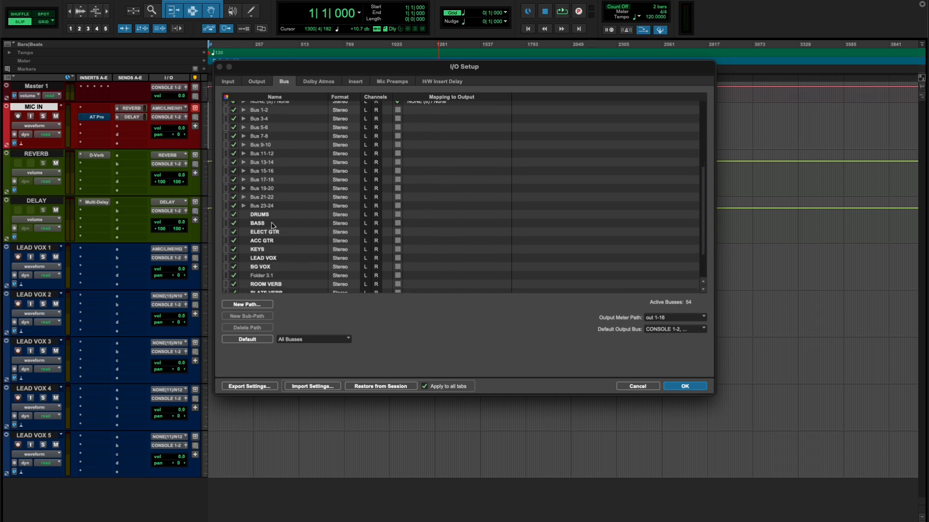
pyautogui.doubleClick(264, 215)
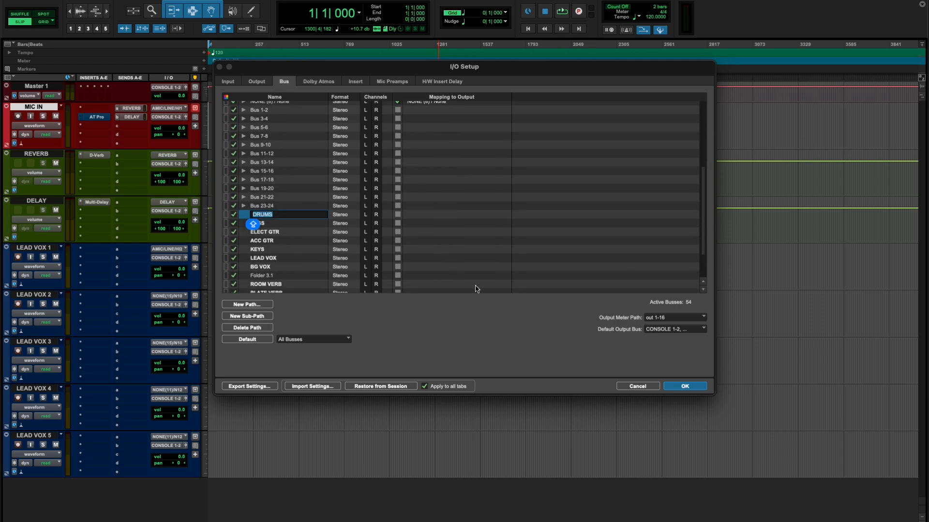
pyautogui.click(642, 386)
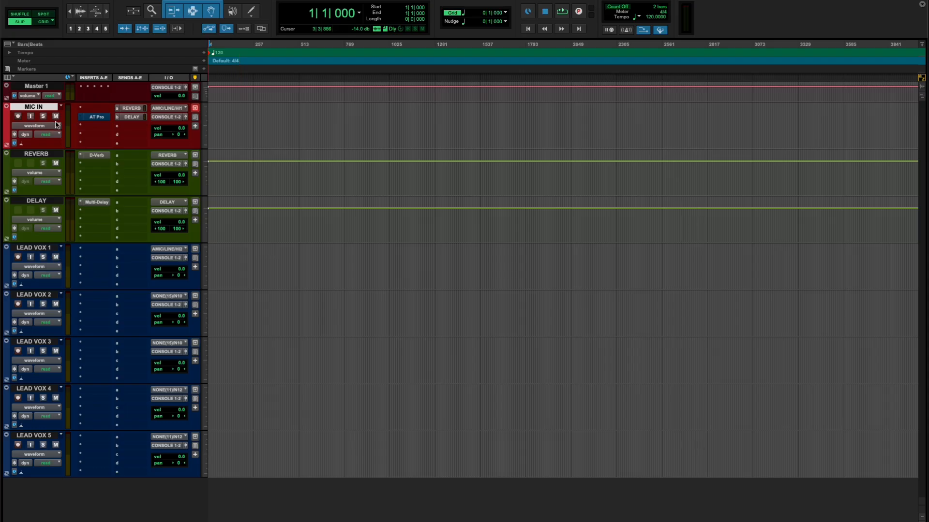
# - Consolidate a blank clip on MIC IN from about bar 211 to bar 672 and move it onto the LEAD VOX 1 track
pyautogui.click(18, 117)
pyautogui.click(18, 117)
pyautogui.moveTo(244, 121); pyautogui.dragTo(327, 121)
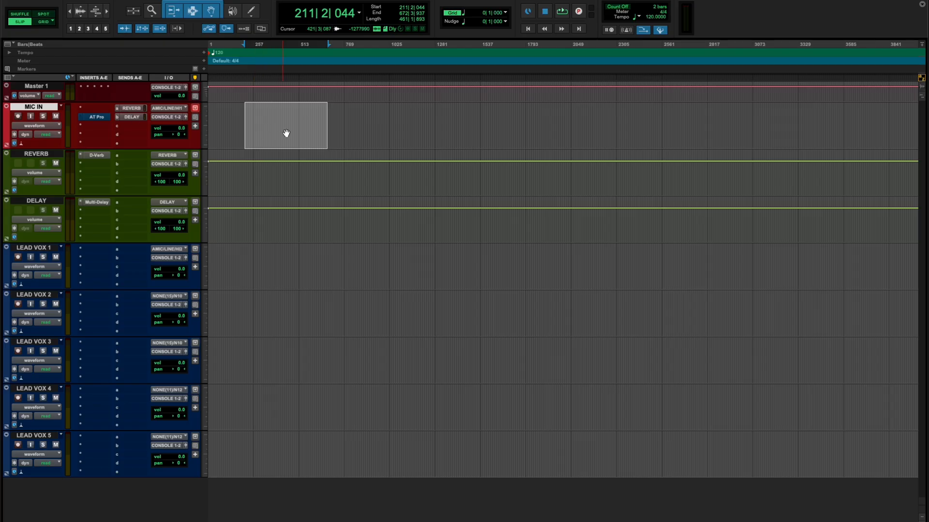
pyautogui.hotkey('alt', 'shift', '3')
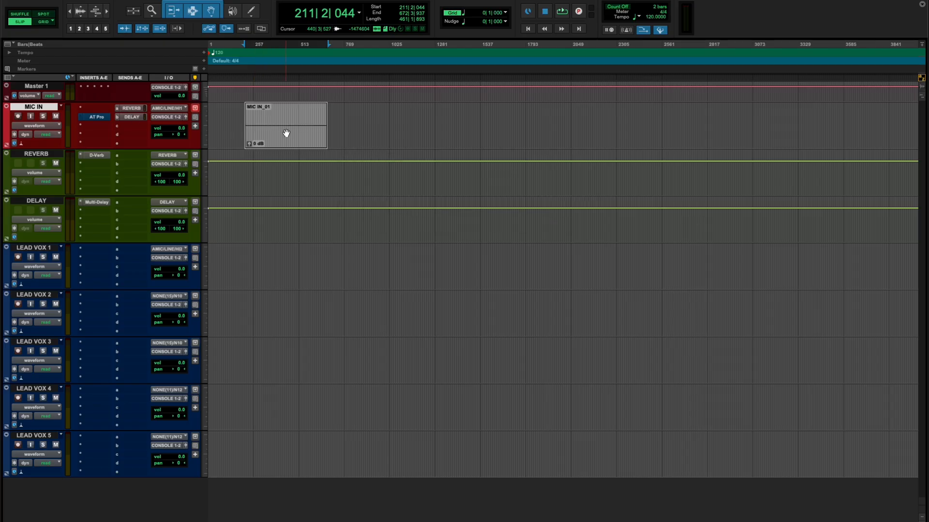
pyautogui.click(360, 127)
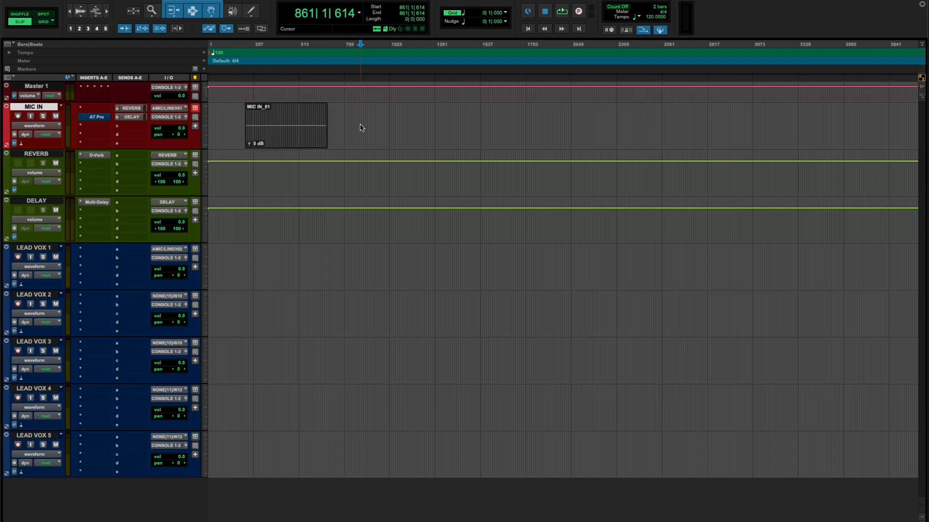
pyautogui.click(293, 132)
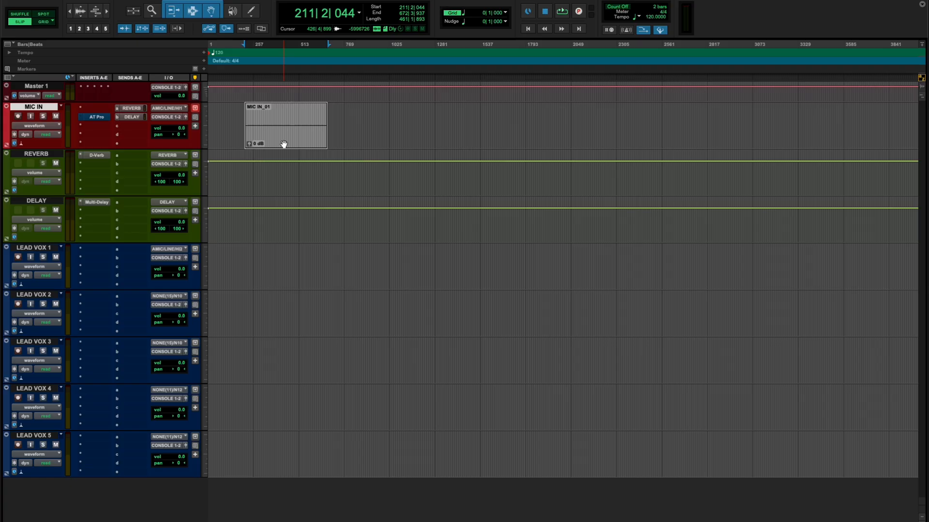
pyautogui.moveTo(284, 144); pyautogui.dragTo(287, 256)
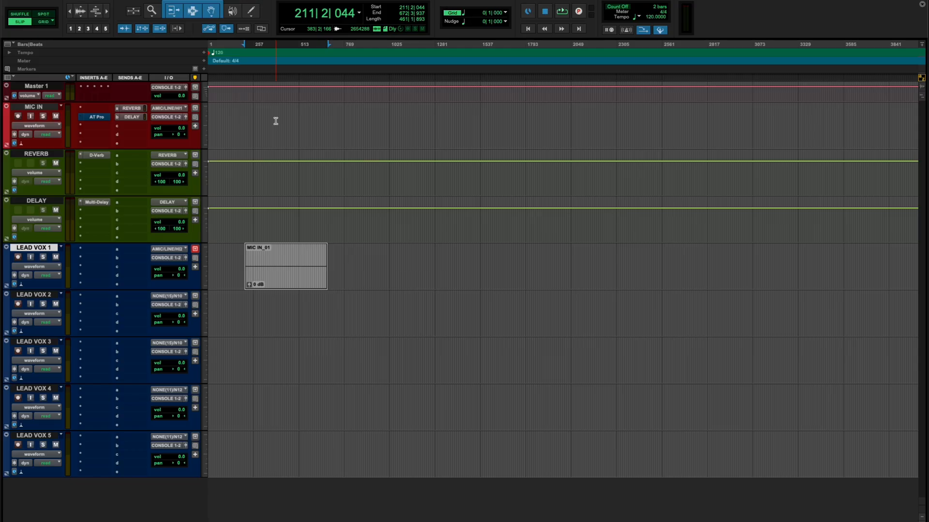
# - Consolidate a second blank clip on MIC IN from about bar 246 to bar 839 and move it onto the LEAD VOX 2 track
pyautogui.moveTo(251, 112); pyautogui.dragTo(356, 104)
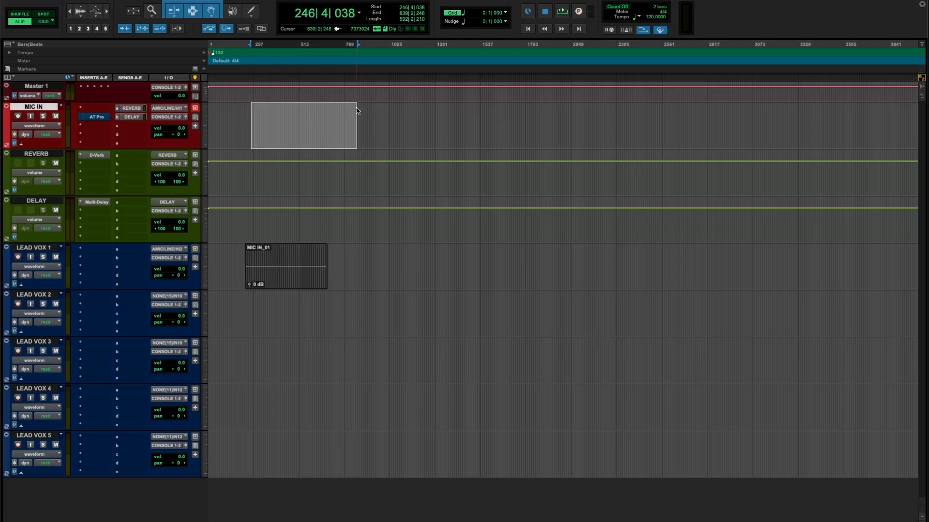
pyautogui.hotkey('alt', 'shift', '3')
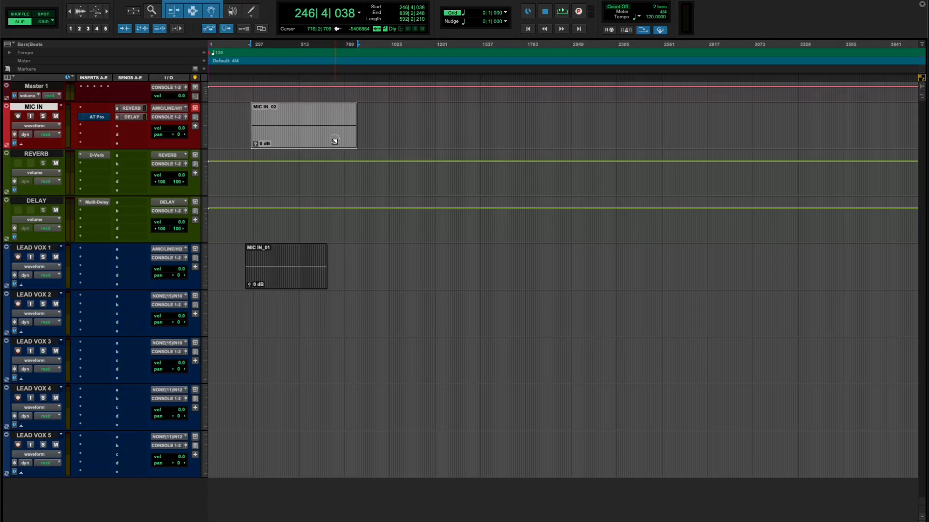
pyautogui.moveTo(335, 144); pyautogui.dragTo(345, 306)
pyautogui.click(317, 287)
pyautogui.click(319, 323)
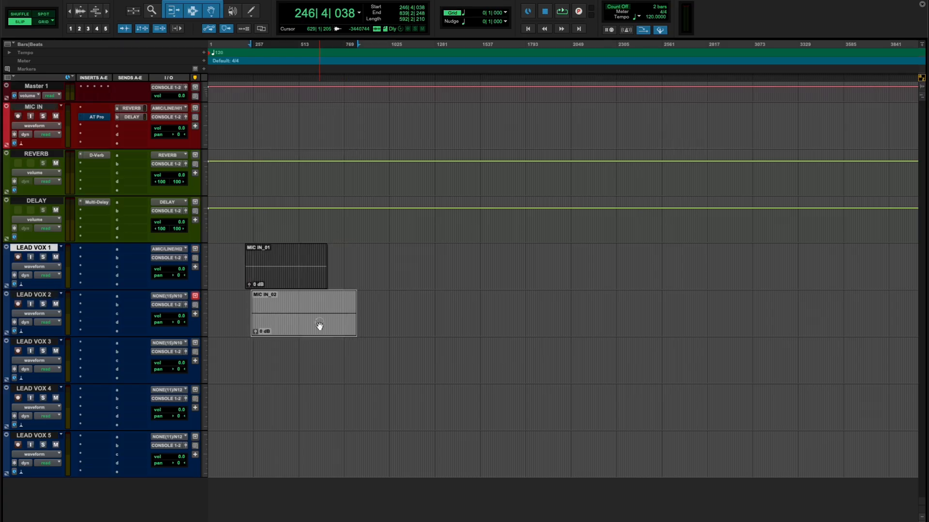
pyautogui.click(302, 287)
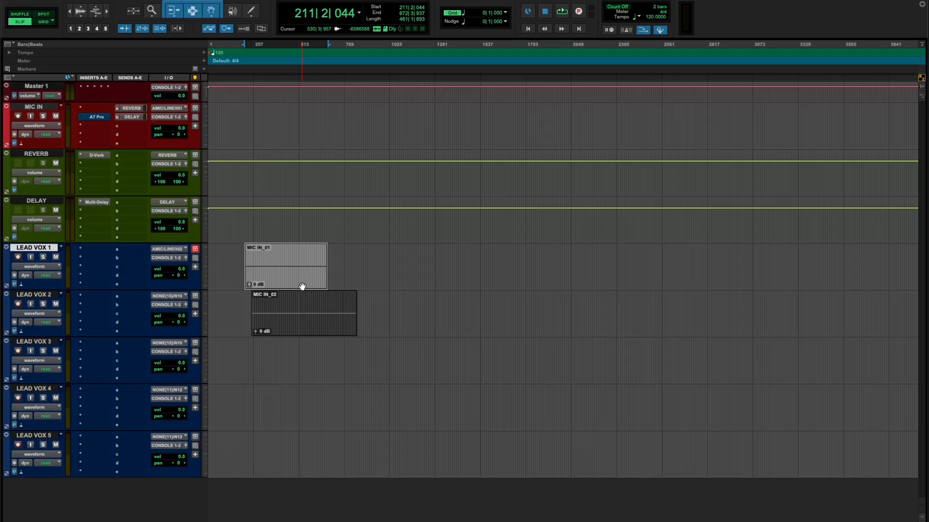
# - Delete the blank clips from the LEAD VOX 1 and LEAD VOX 2 tracks and place the edit cursor on MIC IN
pyautogui.click(58, 127)
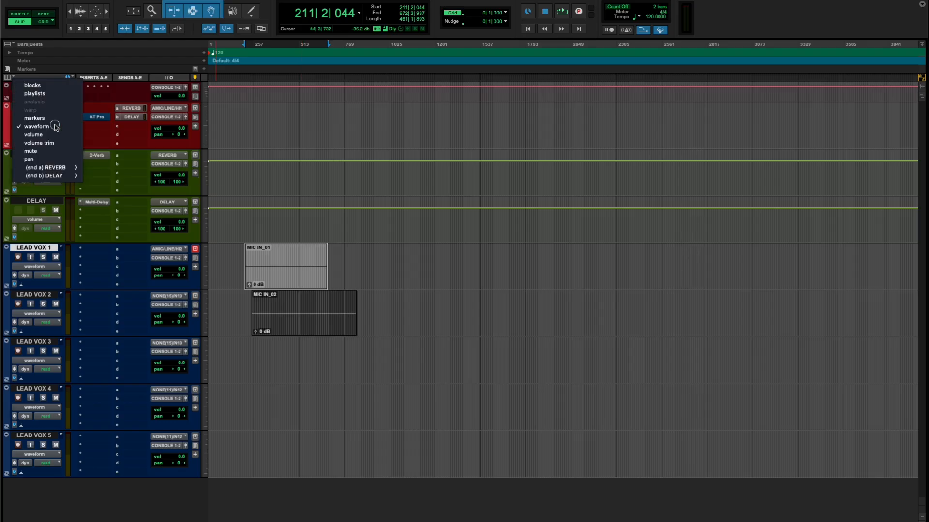
pyautogui.click(276, 121)
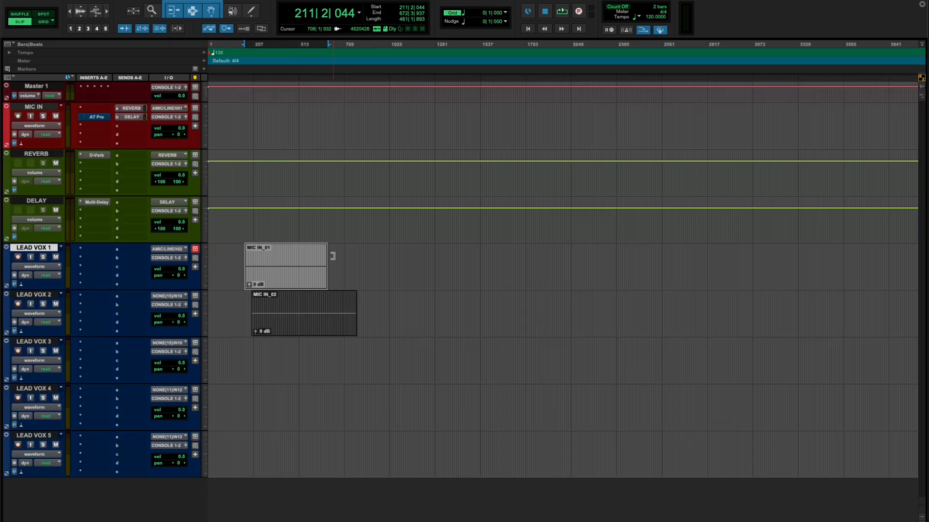
pyautogui.moveTo(327, 261); pyautogui.dragTo(357, 255)
pyautogui.press('Delete')
pyautogui.click(282, 317)
pyautogui.press('Delete')
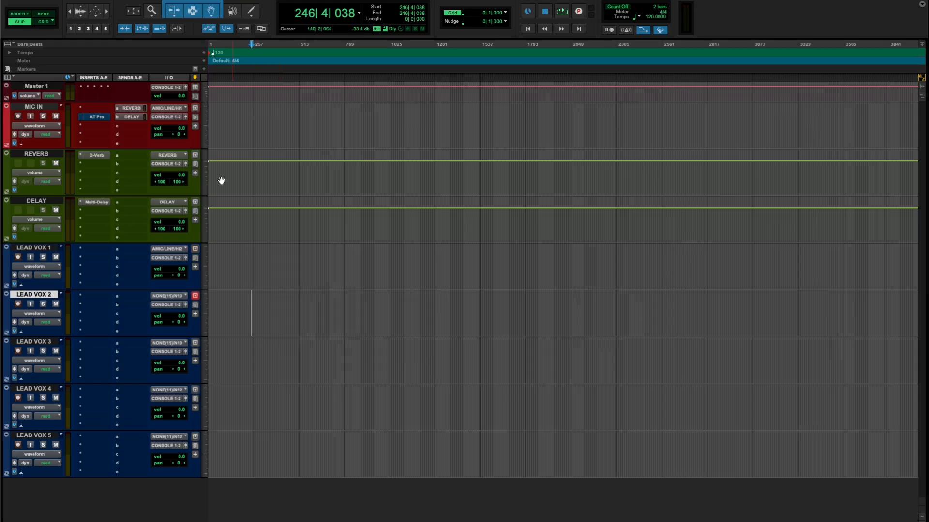
pyautogui.click(229, 124)
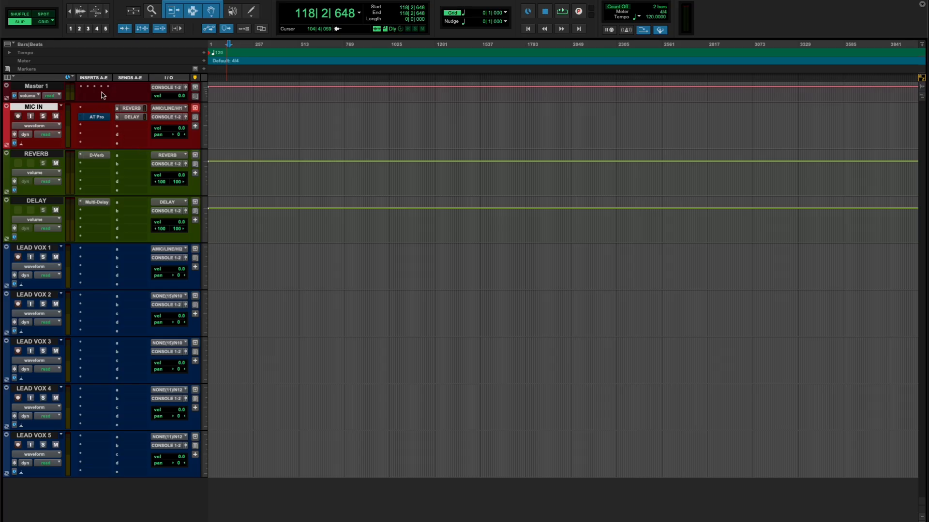
# - Save the session as a template named MIC IN VOCAL READY, installed in the system under the VOCALS category without media
pyautogui.click(70, 0)
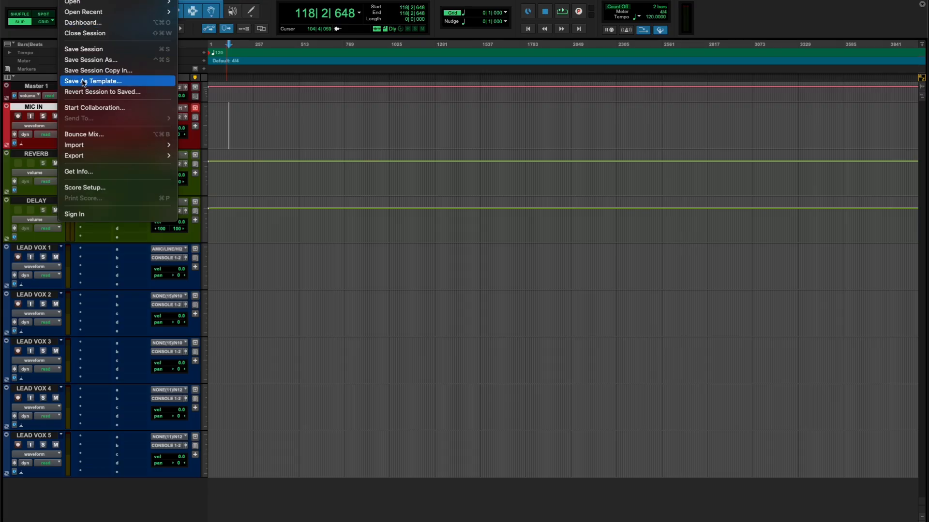
pyautogui.click(109, 82)
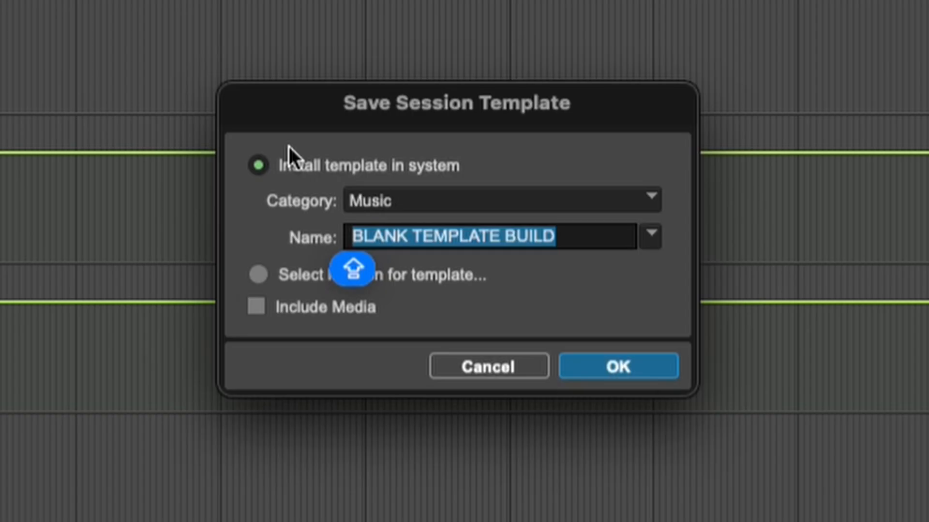
pyautogui.tripleClick(586, 239)
pyautogui.write('MI')
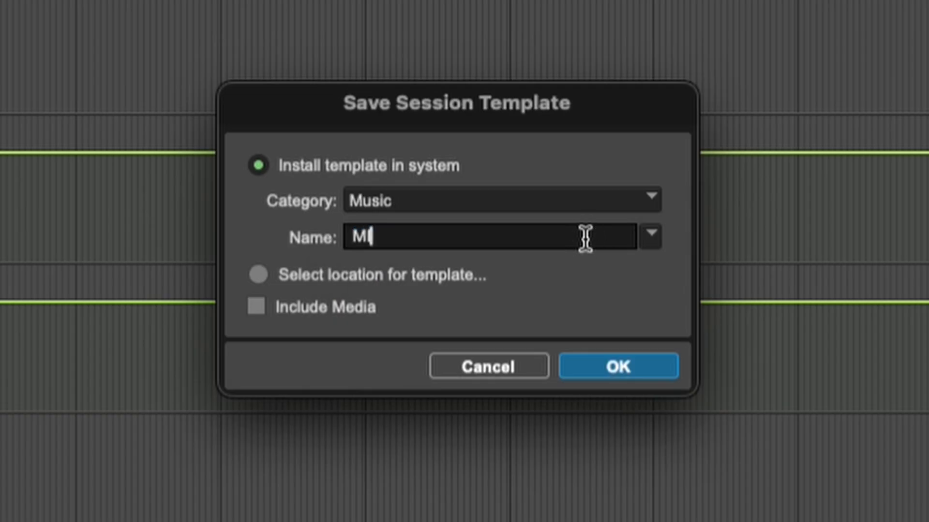
pyautogui.write('C IN VOCAL READY')
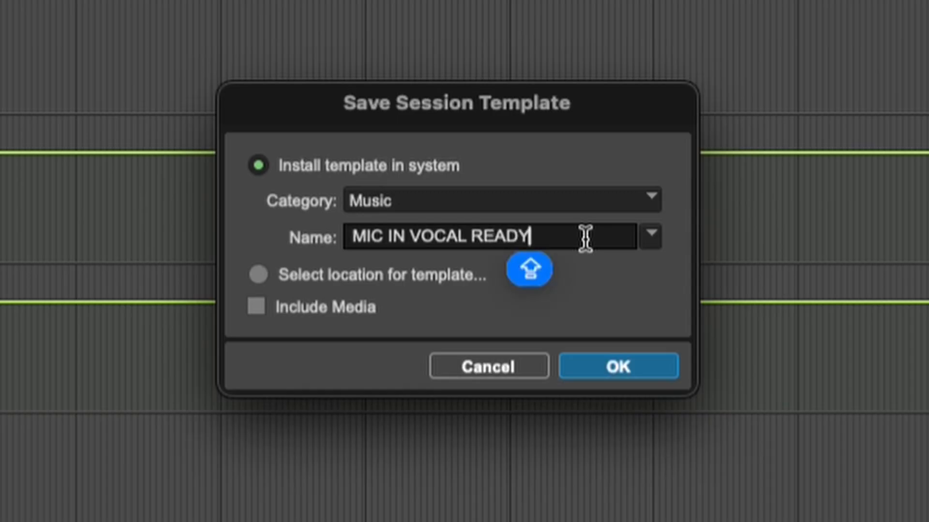
pyautogui.click(596, 200)
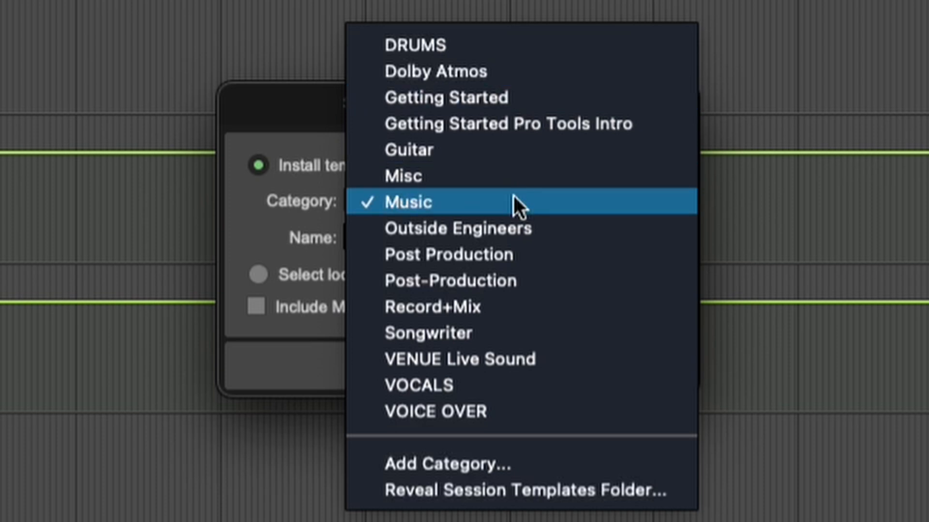
pyautogui.click(501, 387)
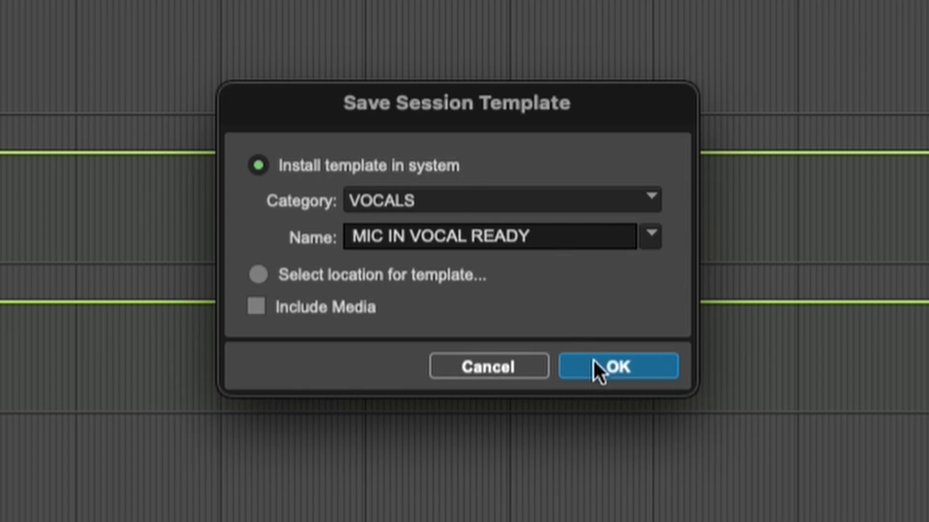
pyautogui.click(593, 365)
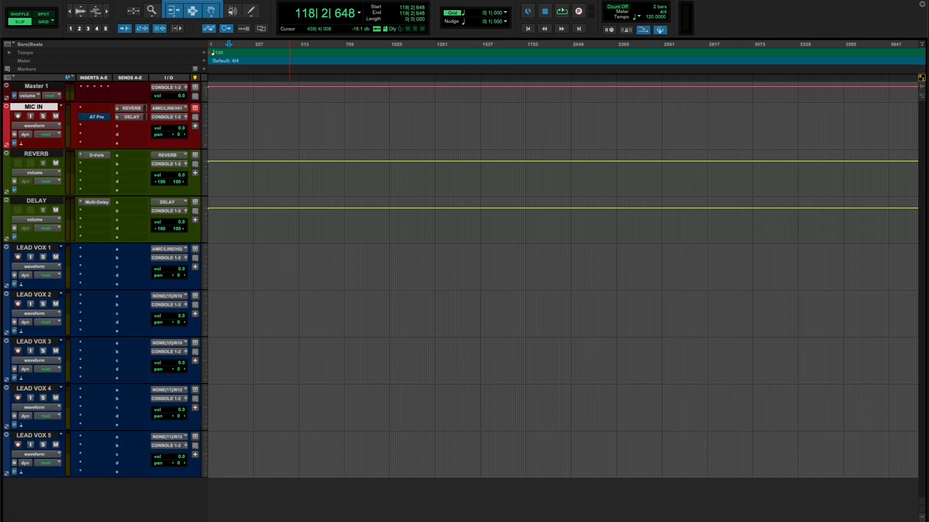
# - Look through the VOCALS template group for a new session, select MIC IN VOCAL READY and cancel without creating it
pyautogui.click(69, 0)
pyautogui.click(82, 0)
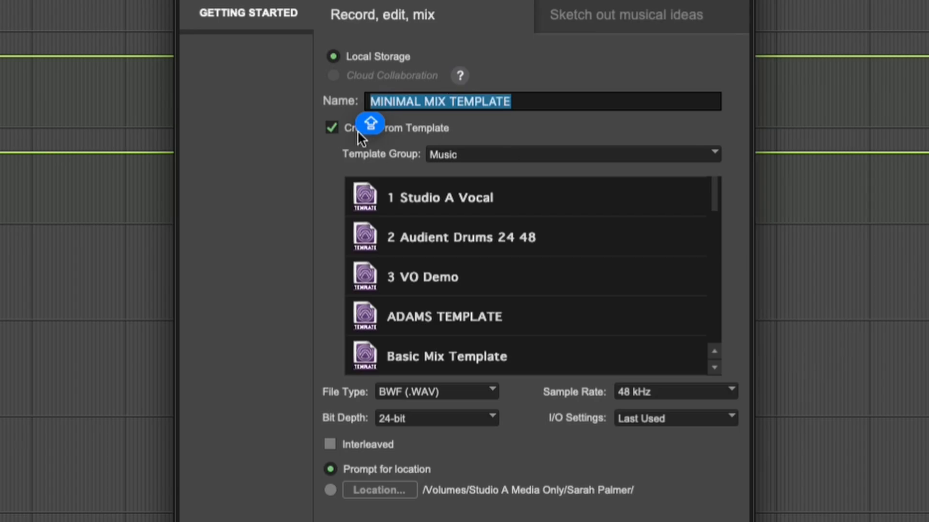
pyautogui.click(446, 154)
pyautogui.click(475, 271)
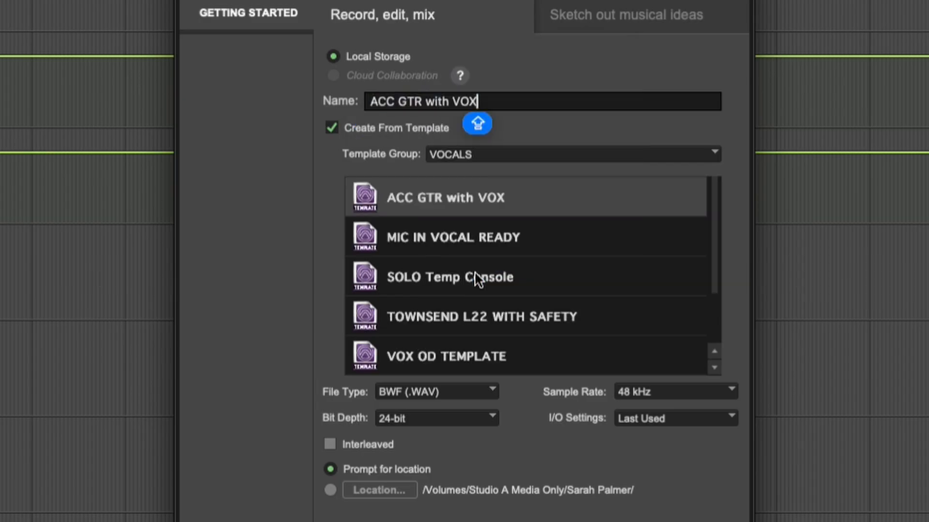
pyautogui.scroll(-2, 478, 285)
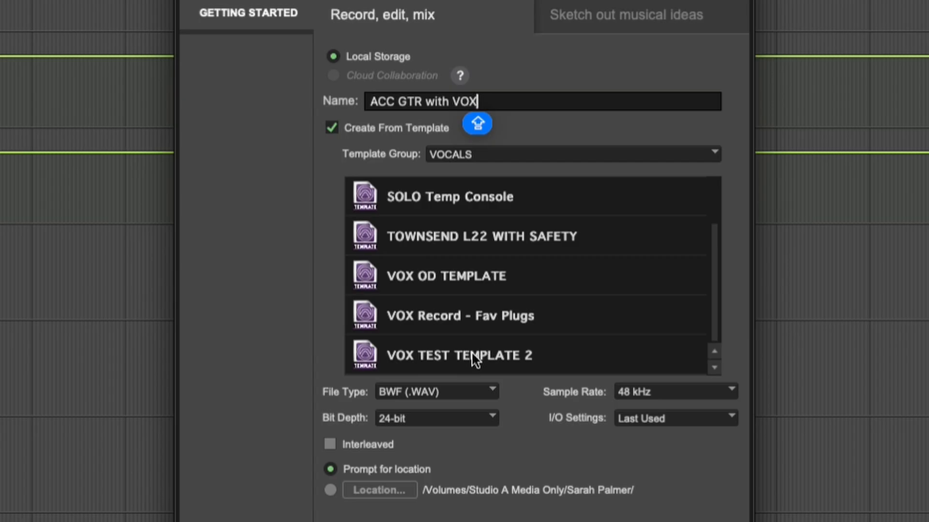
pyautogui.scroll(2, 472, 310)
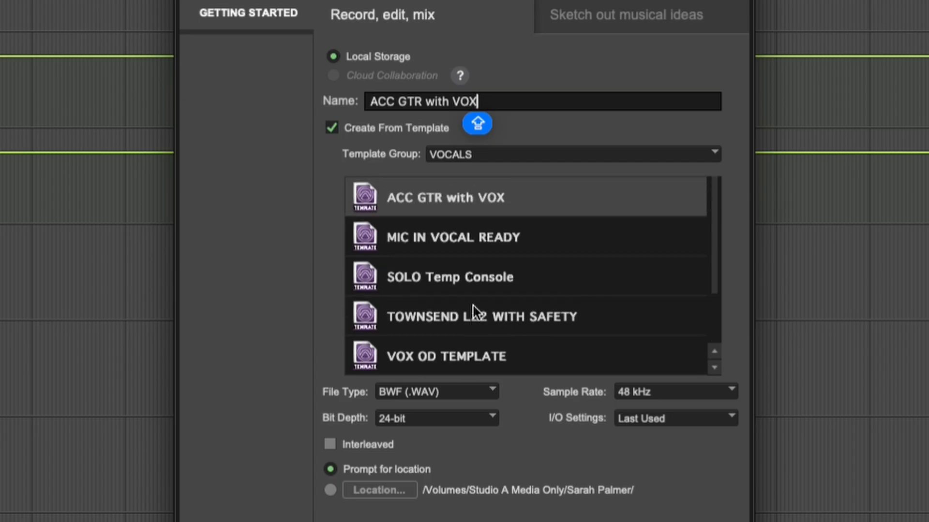
pyautogui.click(462, 242)
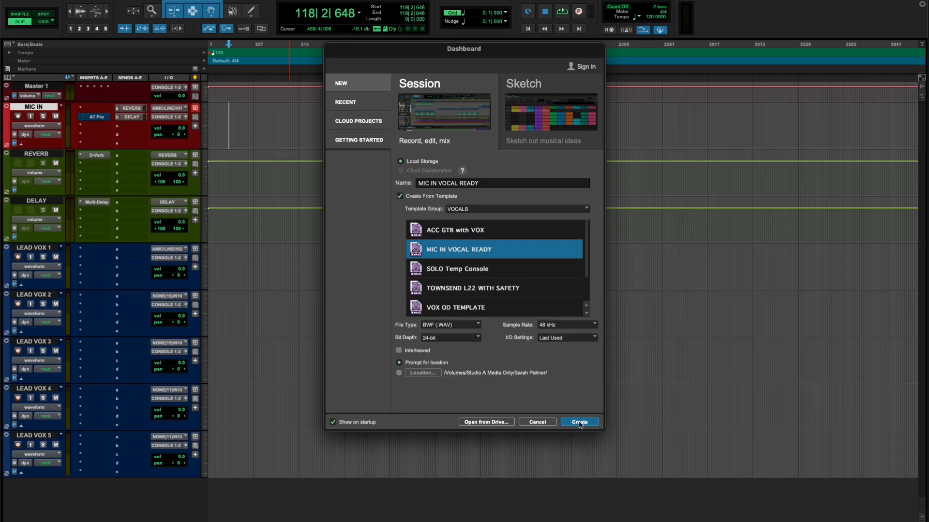
pyautogui.click(541, 421)
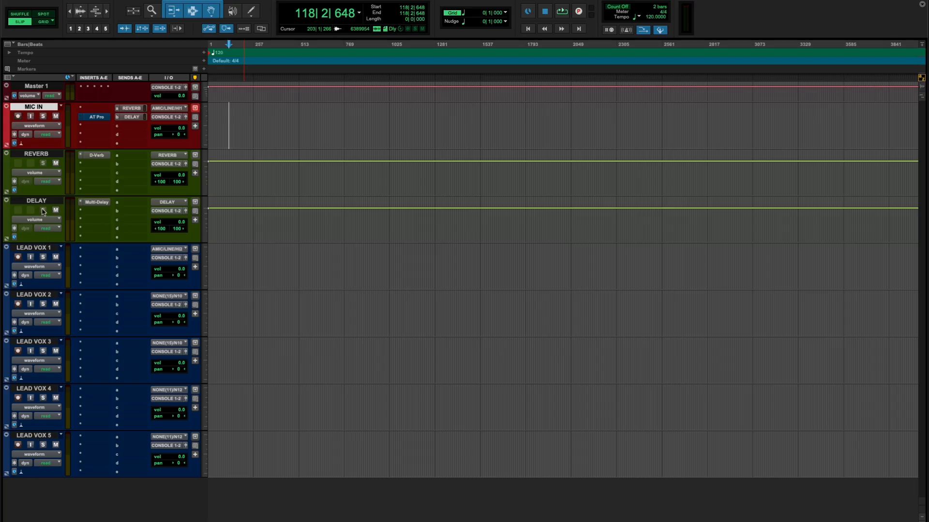
# - Select all tracks from Master 1 to LEAD VOX 5 and reduce their track height
pyautogui.click(30, 87)
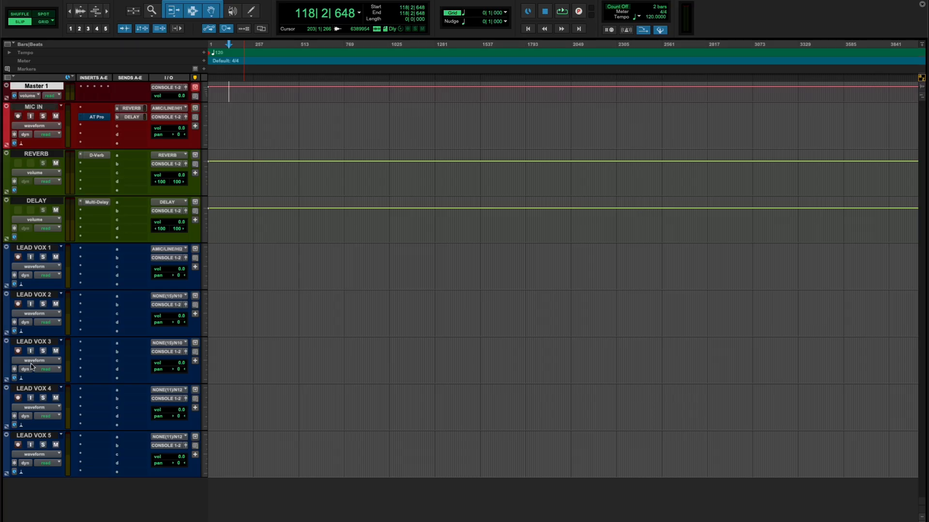
pyautogui.keyDown('shift'); pyautogui.click(35, 438); pyautogui.keyUp('shift')
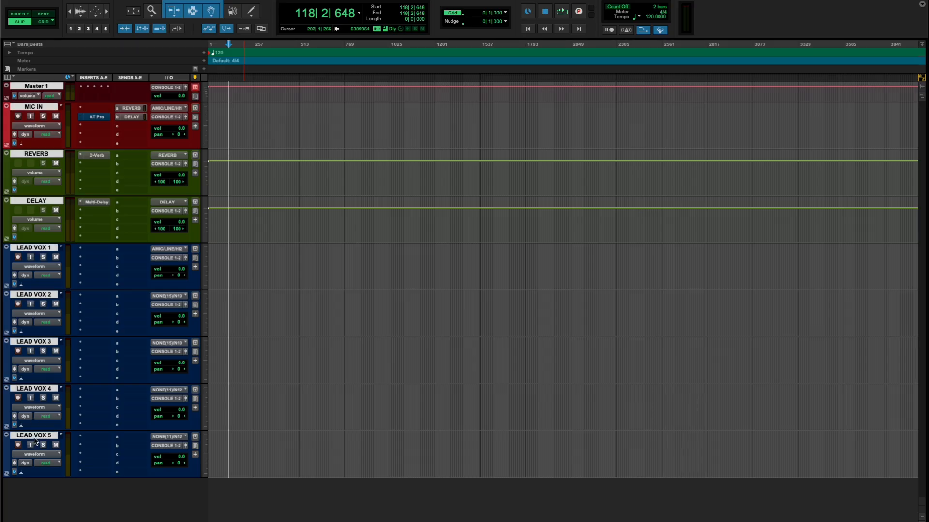
pyautogui.keyDown('alt'); pyautogui.click(34, 438); pyautogui.keyUp('alt')
pyautogui.click(34, 438)
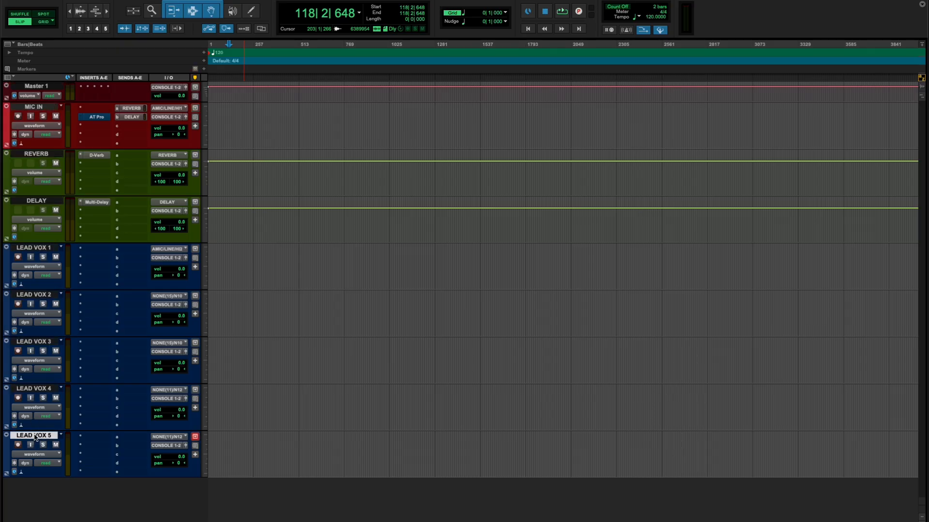
pyautogui.keyDown('shift'); pyautogui.click(26, 86); pyautogui.keyUp('shift')
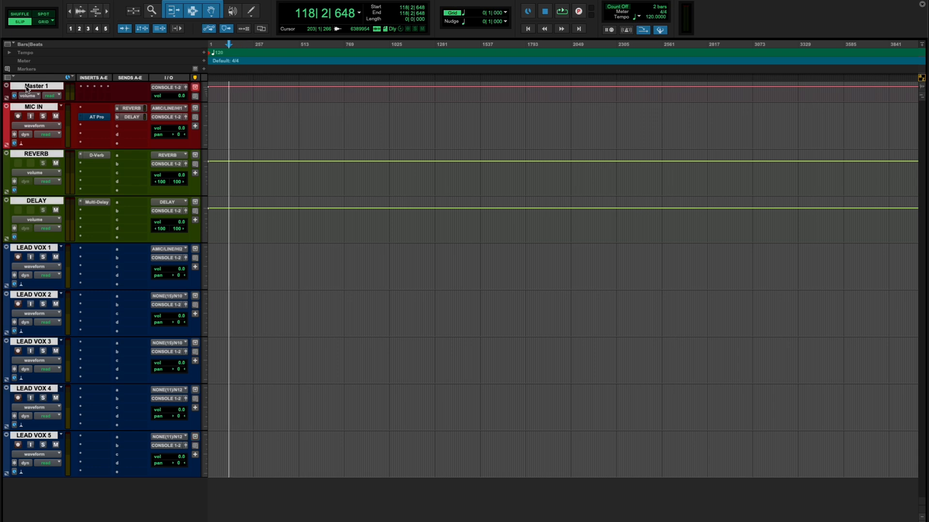
pyautogui.hotkey('ctrl', 'Down')
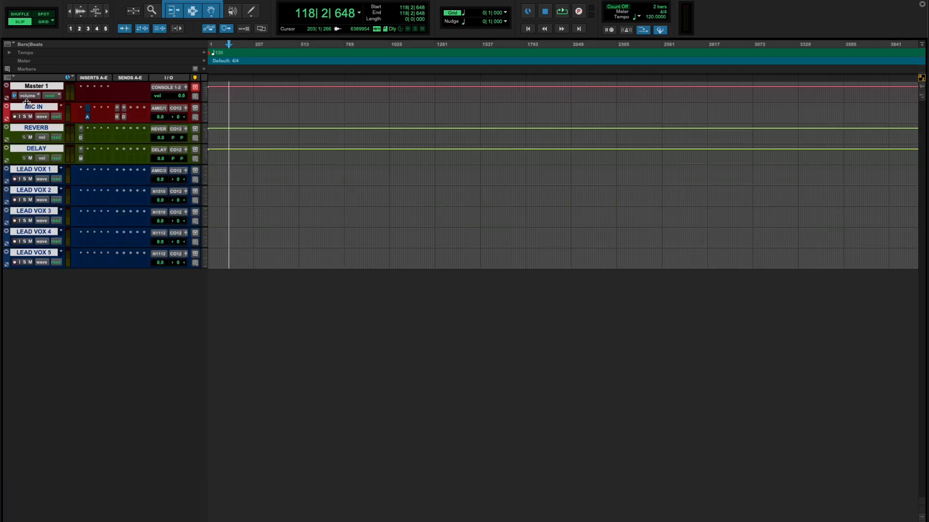
# - Delete all tracks from MIC IN to LEAD VOX 5, keeping only Master 1
pyautogui.click(27, 107)
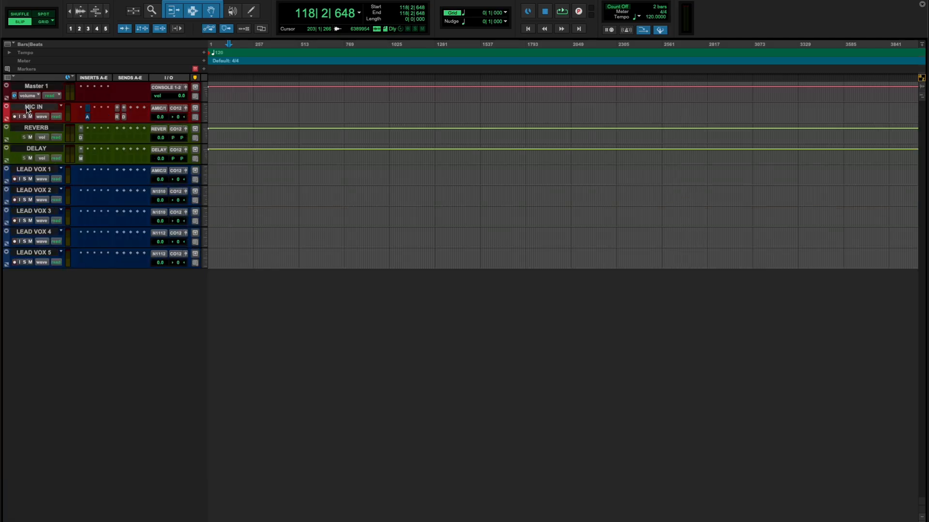
pyautogui.keyDown('shift'); pyautogui.click(32, 252); pyautogui.keyUp('shift')
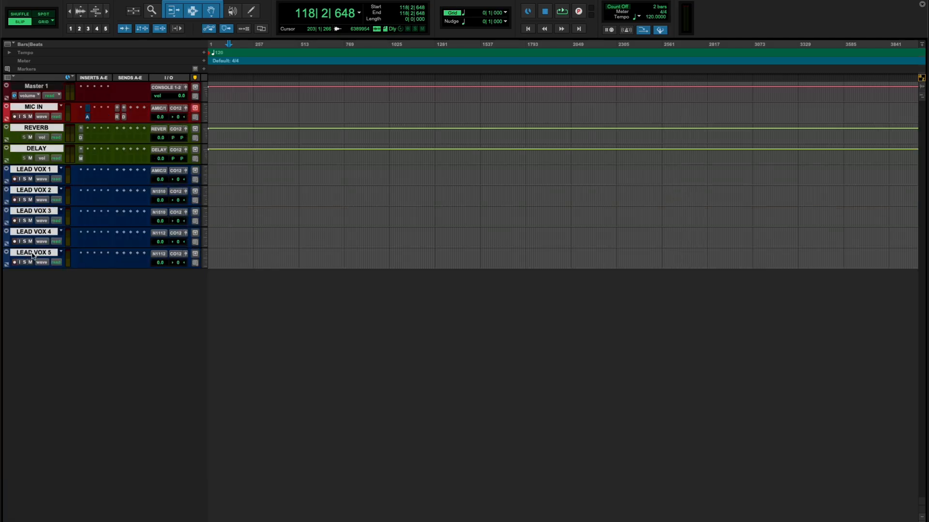
pyautogui.rightClick(32, 252)
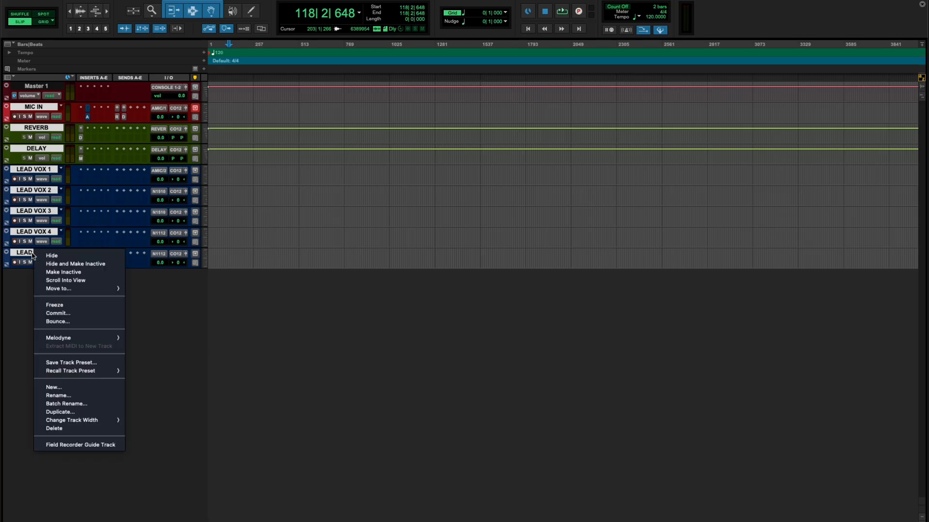
pyautogui.click(68, 428)
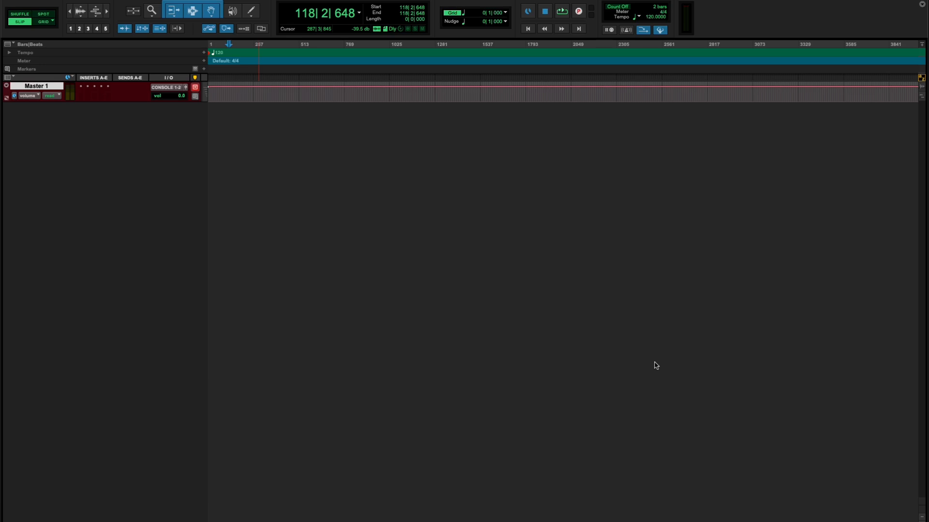
# - Add new tracks from the LEAD VOX with BGV track preset in the Avid category and decline saving a session report
pyautogui.press('super+shift+n')
pyautogui.press('super+Down')
pyautogui.press('super+Down')
pyautogui.press('super+Down')
pyautogui.press('super+Down')
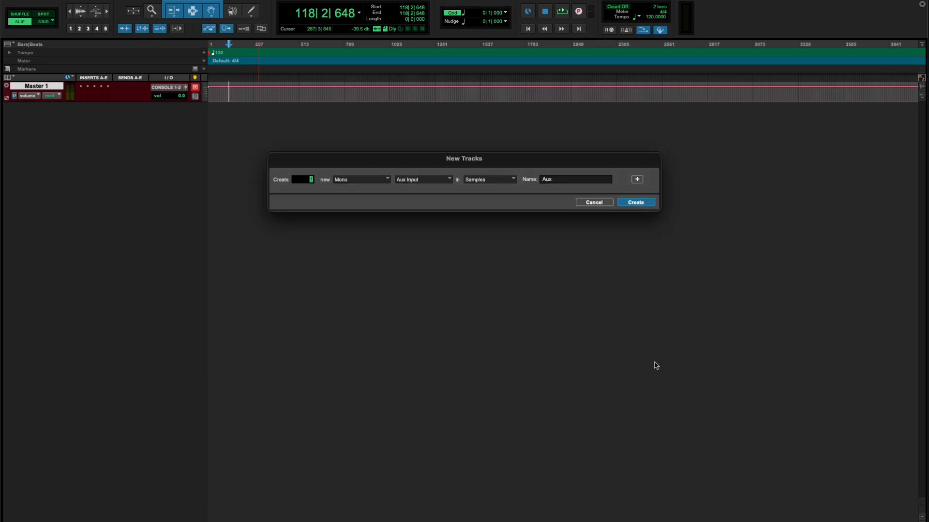
pyautogui.press('super+Down')
pyautogui.press('super+Down')
pyautogui.press('super+Down')
pyautogui.press('super+Down')
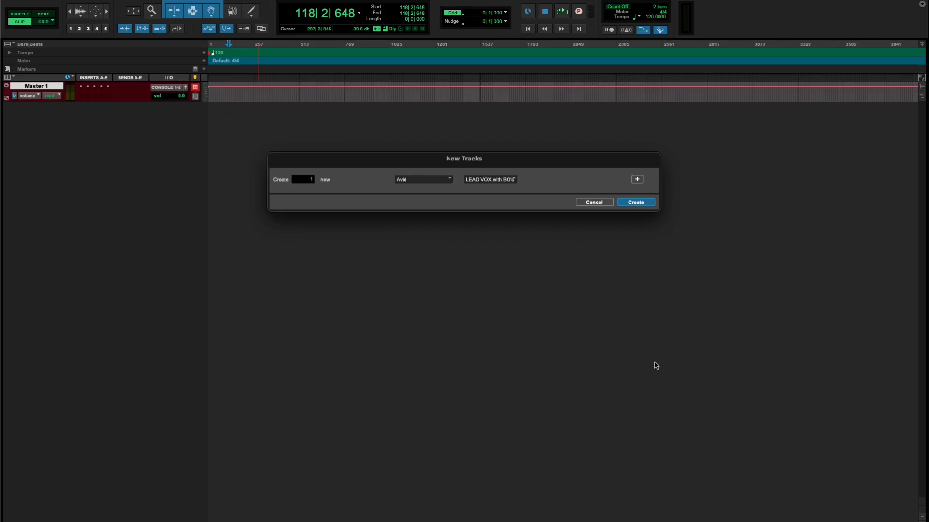
pyautogui.press('Return')
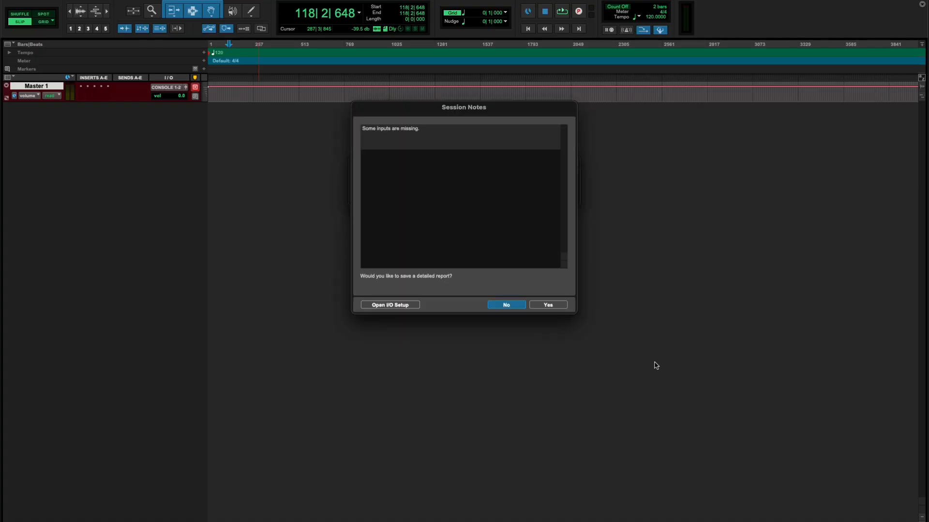
pyautogui.click(514, 311)
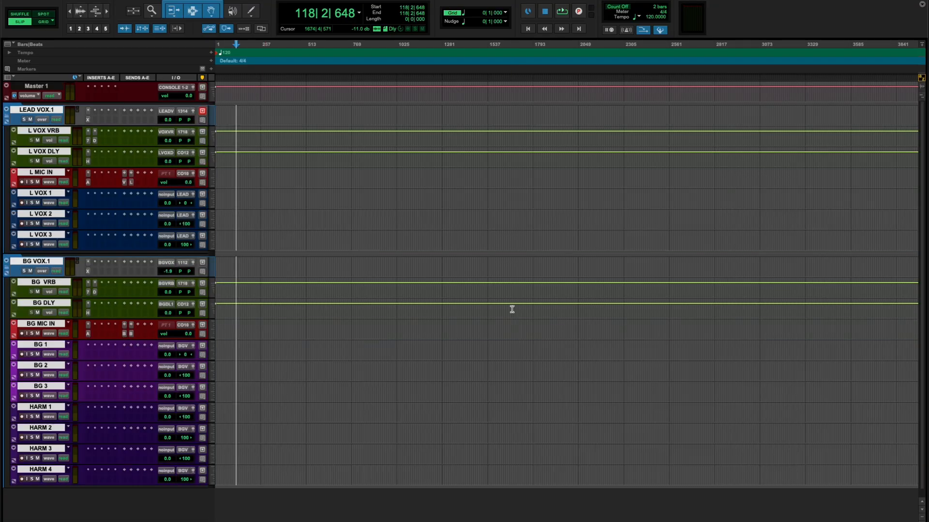
# - Collapse the LEAD VOX.1 and BG VOX.1 folder tracks and expand both again to view their contents
pyautogui.click(300, 199)
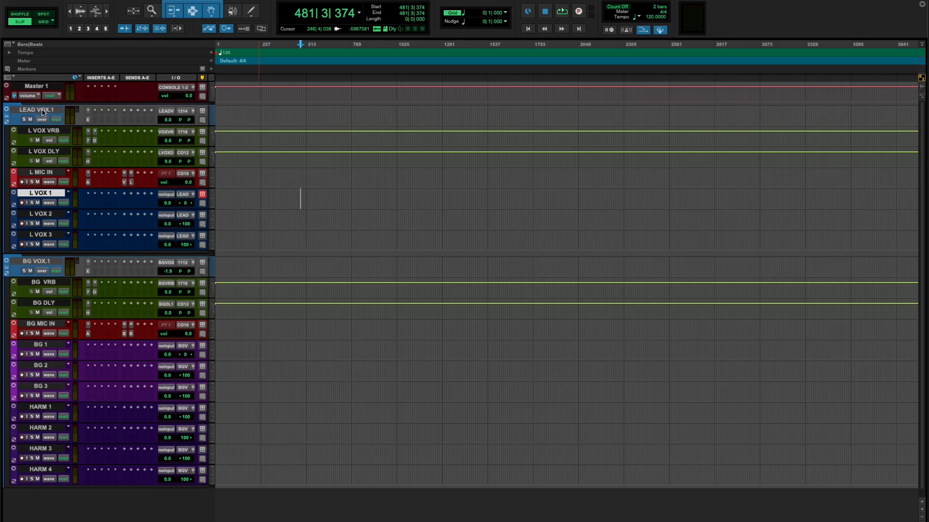
pyautogui.click(7, 119)
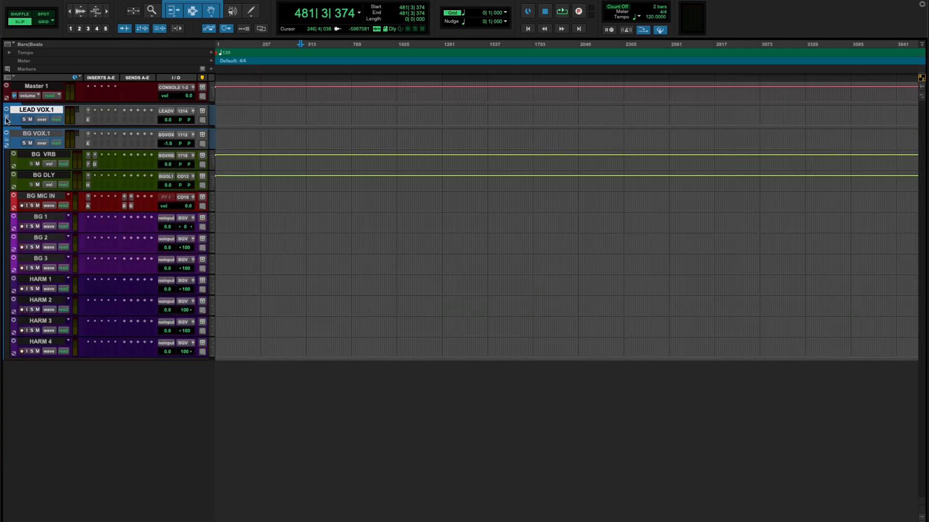
pyautogui.click(7, 143)
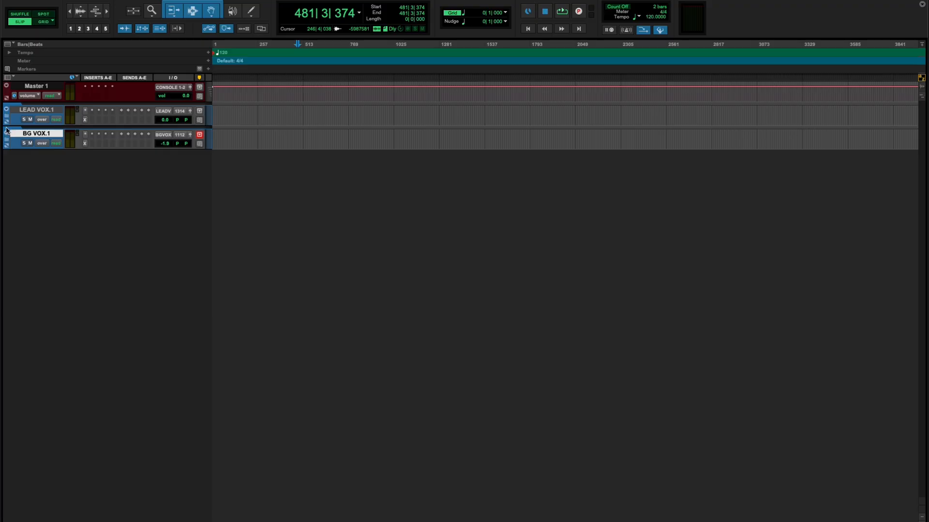
pyautogui.click(6, 119)
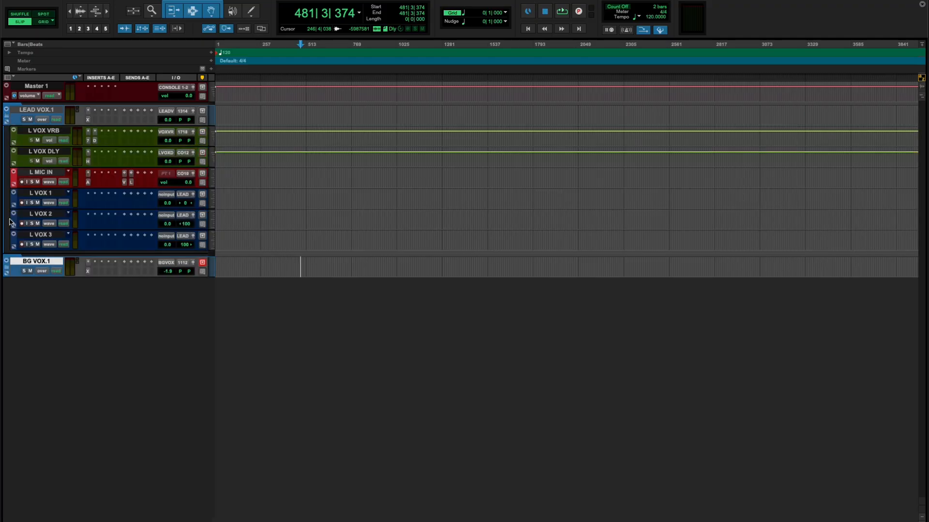
pyautogui.click(7, 270)
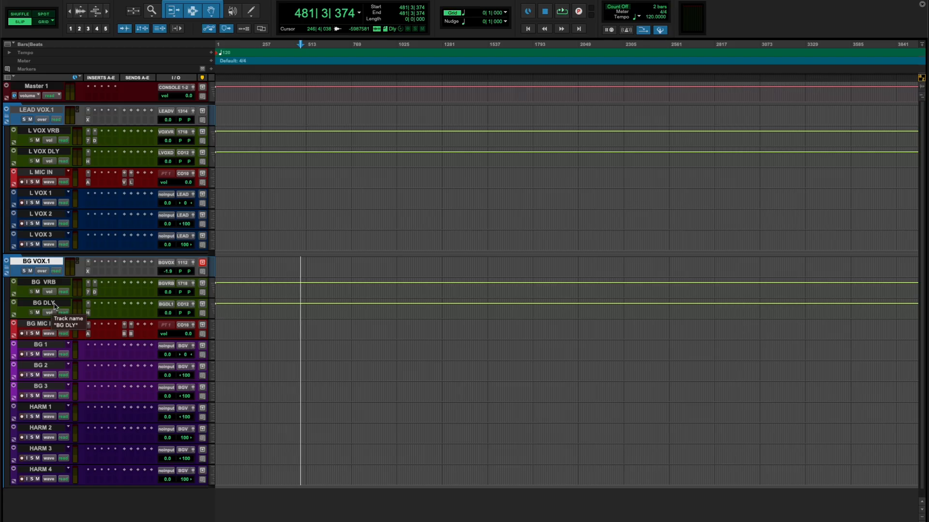
# - Open the Xvox Pro plug-in on the LEAD VOX.1 folder track to view its settings and close it
pyautogui.click(88, 121)
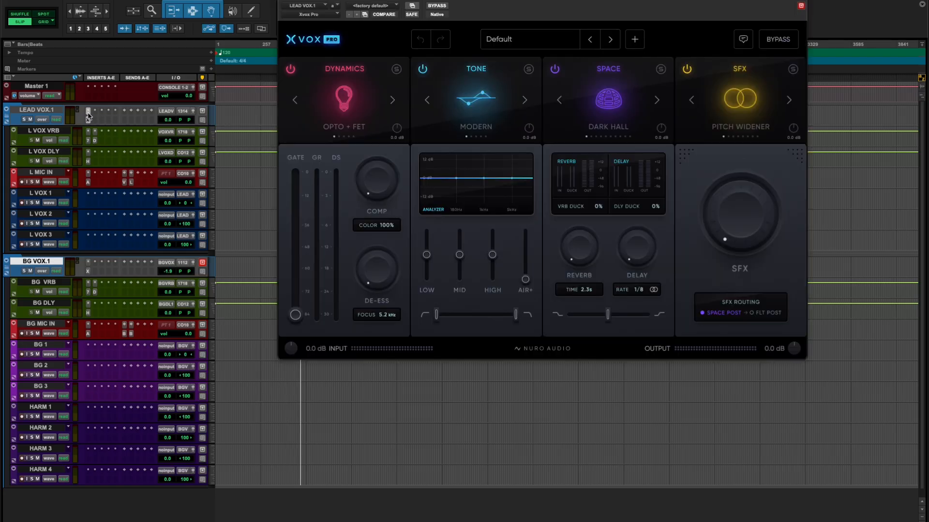
pyautogui.click(89, 118)
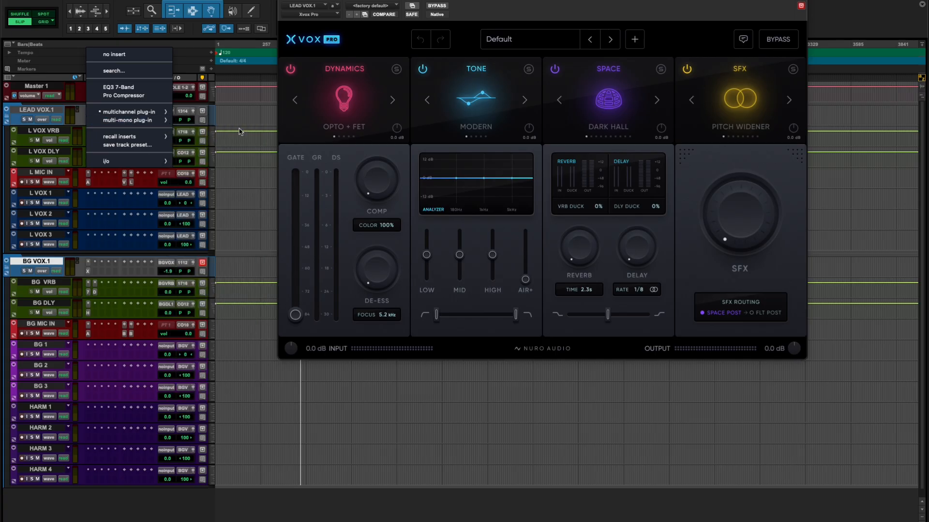
pyautogui.press('Escape')
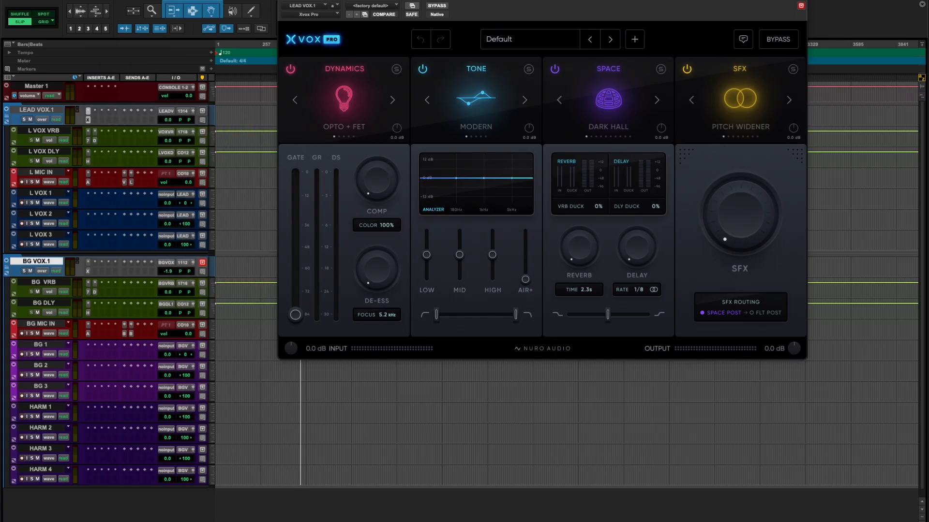
pyautogui.hotkey('ctrl', 'w')
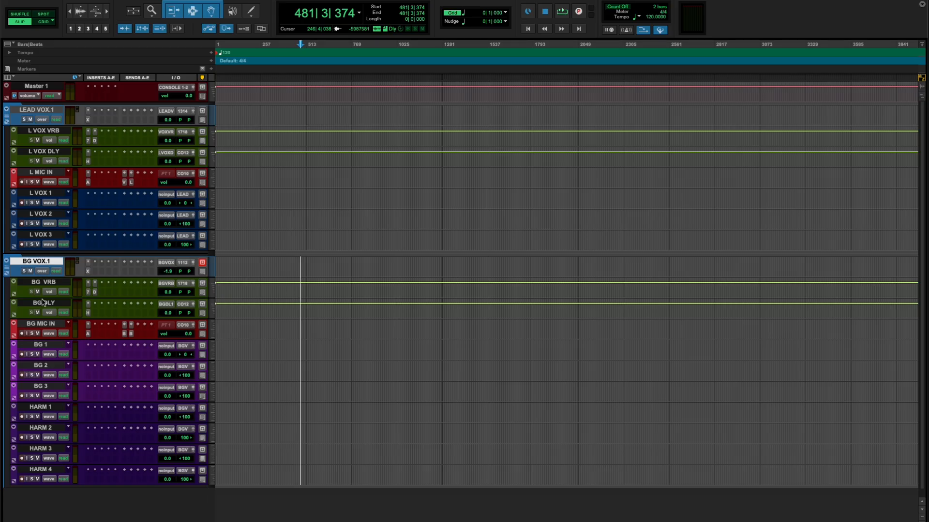
# - Select the BG MIC IN track, open its send to BG VRB for viewing and close the send window
pyautogui.click(48, 324)
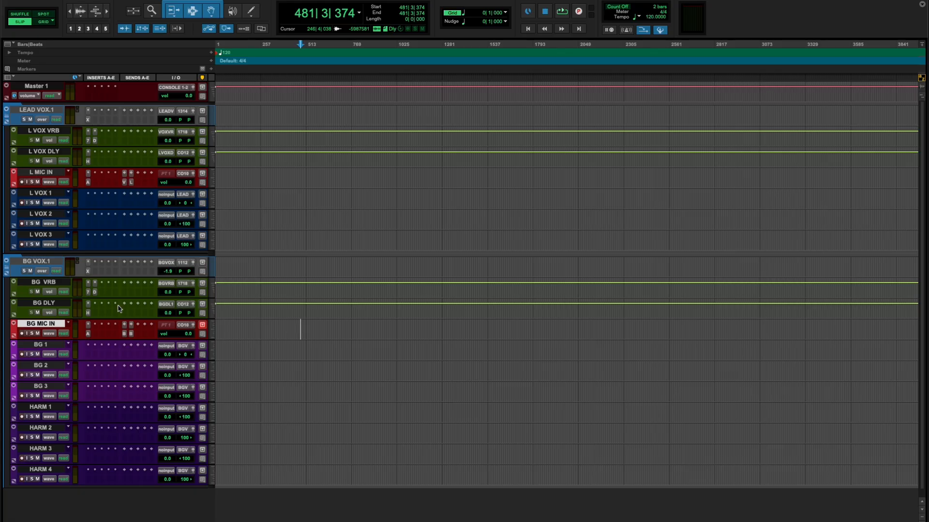
pyautogui.click(125, 333)
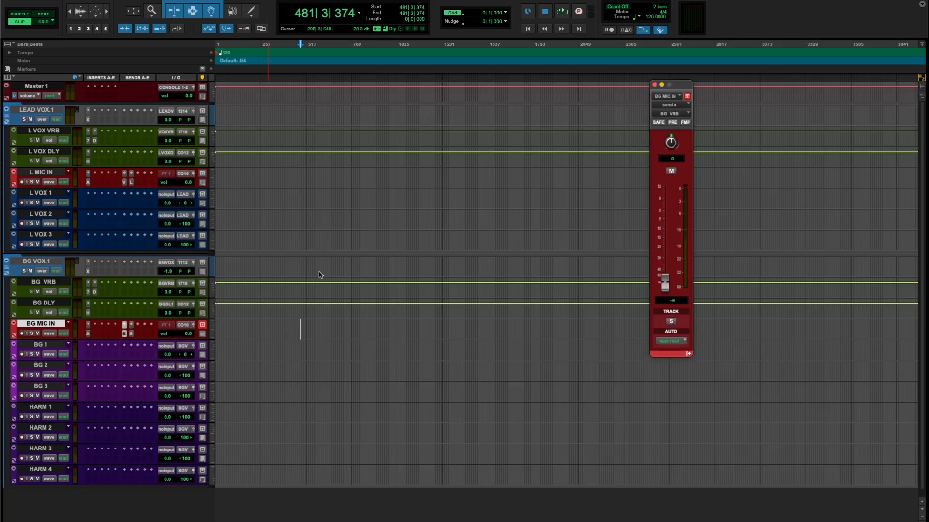
pyautogui.click(653, 85)
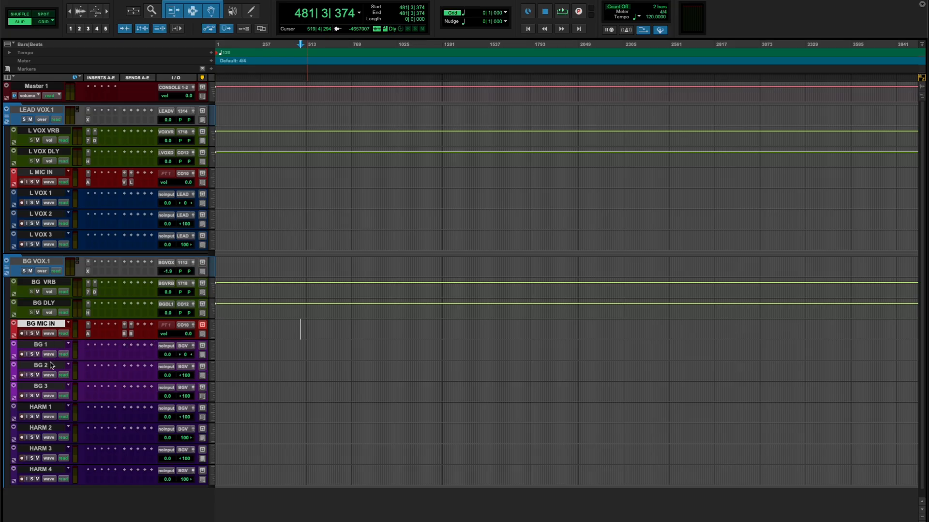
pyautogui.click(51, 386)
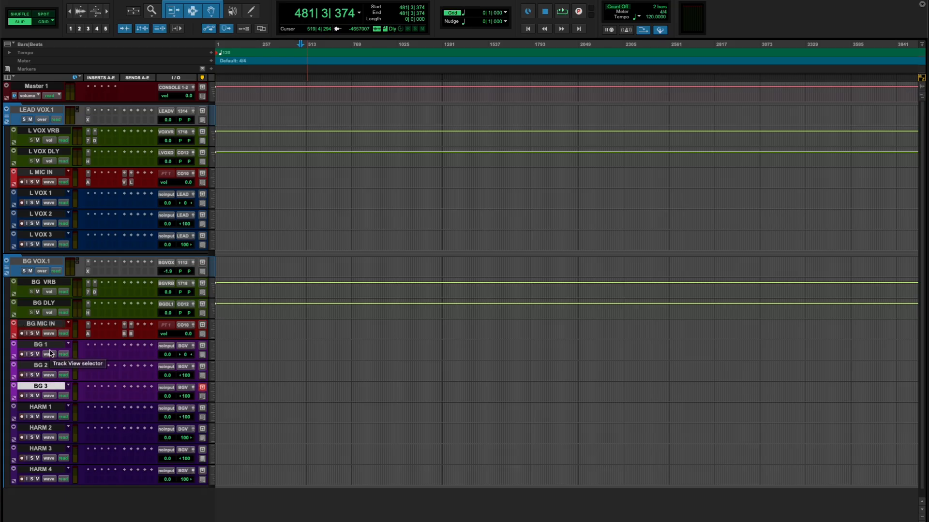
pyautogui.rightClick(52, 389)
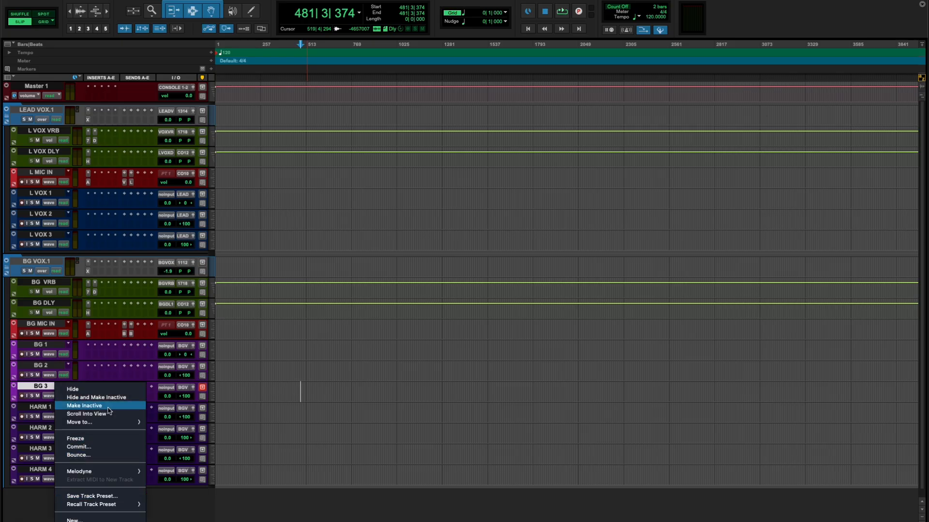
pyautogui.scroll(-3, 110, 488)
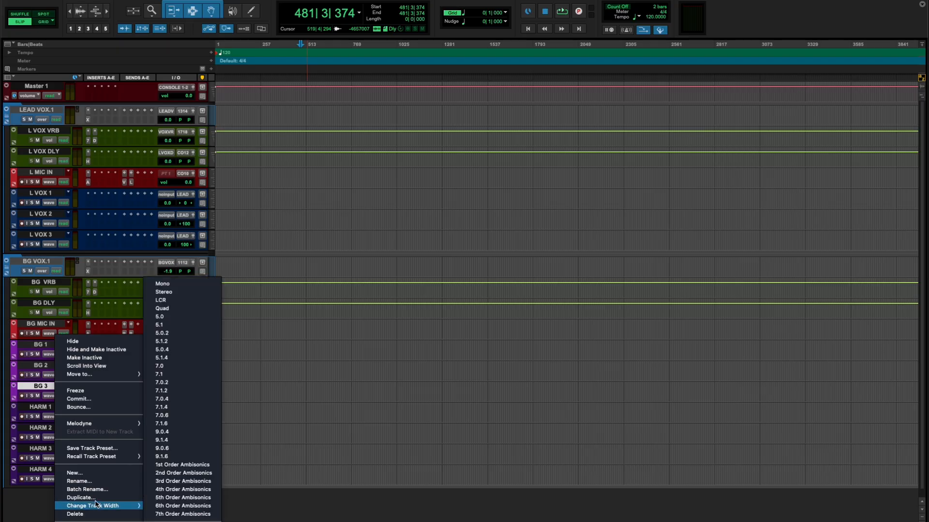
pyautogui.click(96, 498)
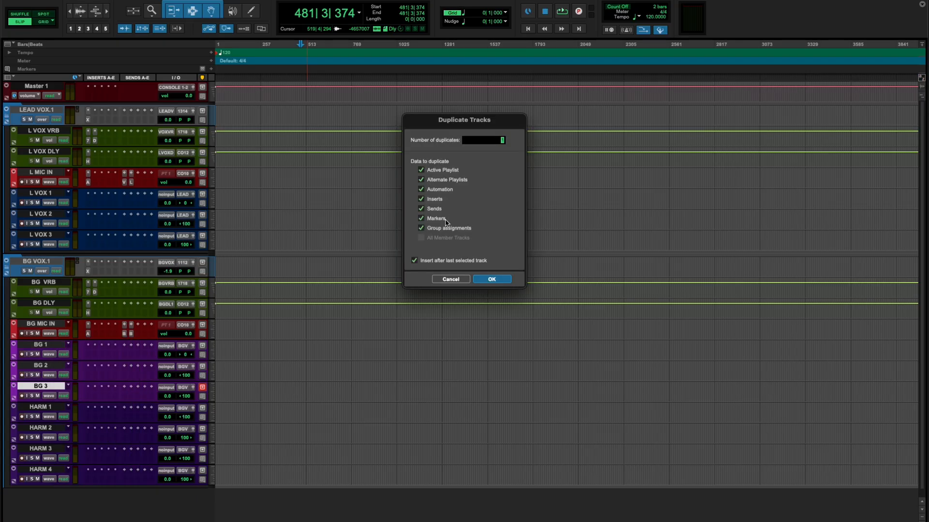
pyautogui.click(450, 279)
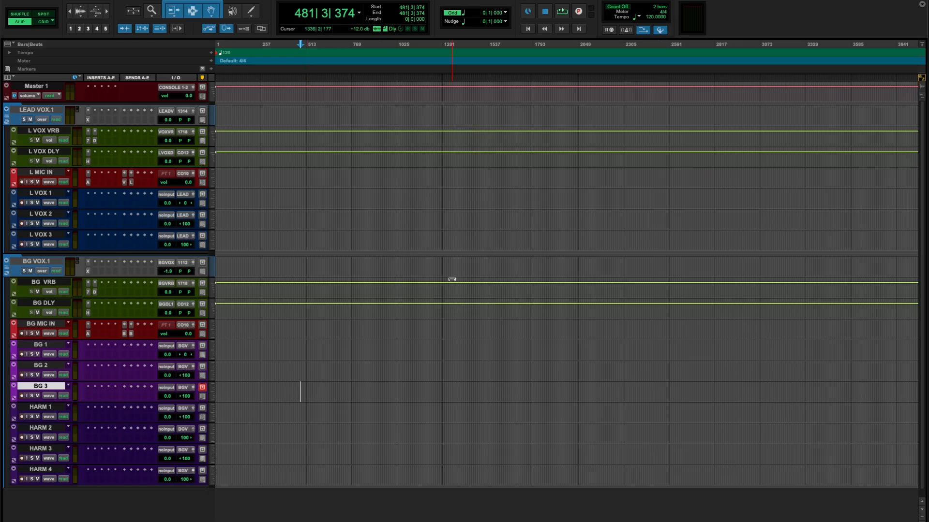